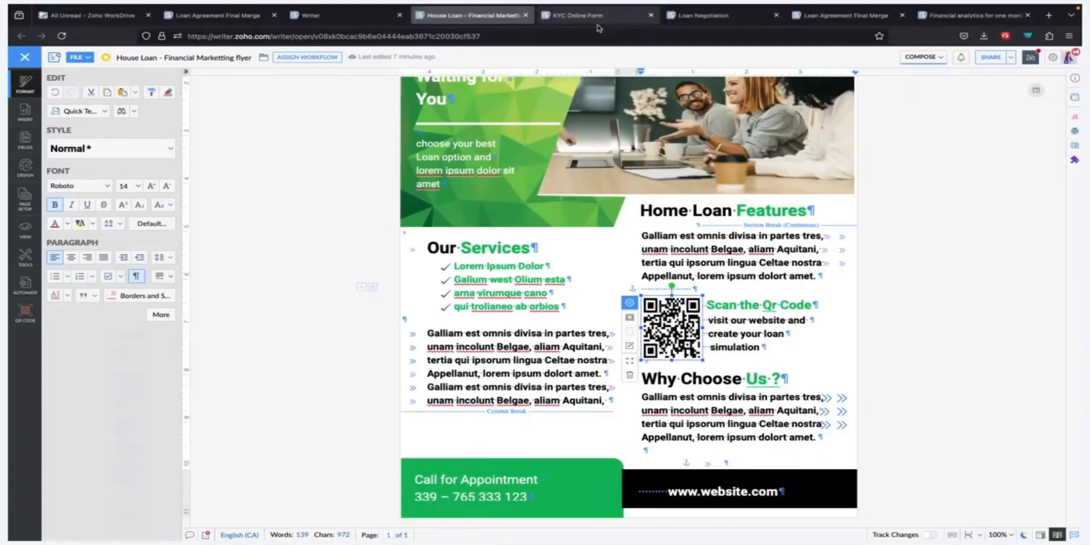
- Open the KYC Online Form document and examine the properties of its applicant First Name, Date of Birth and Nationality fields
click(598, 24)
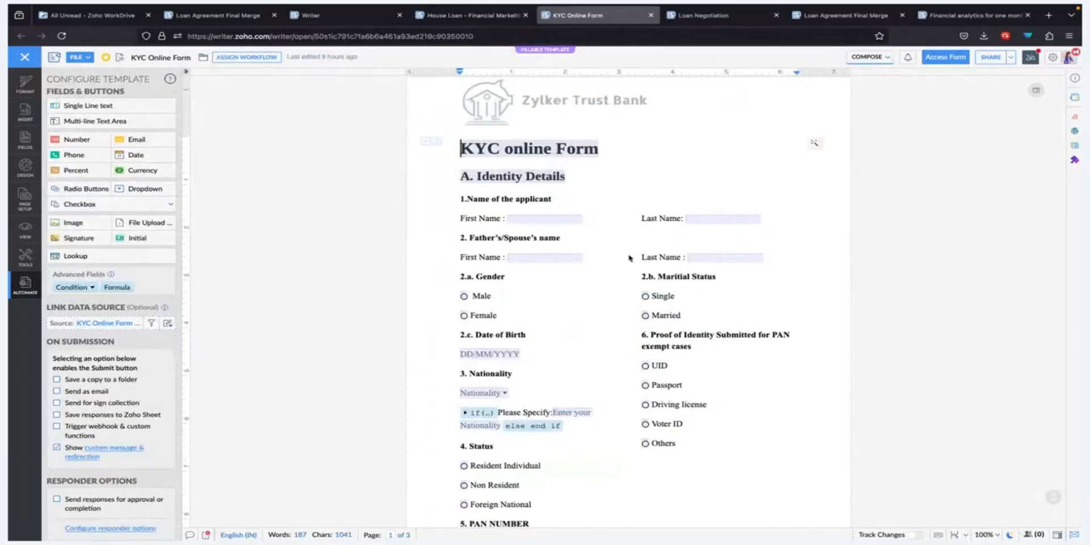
click(554, 221)
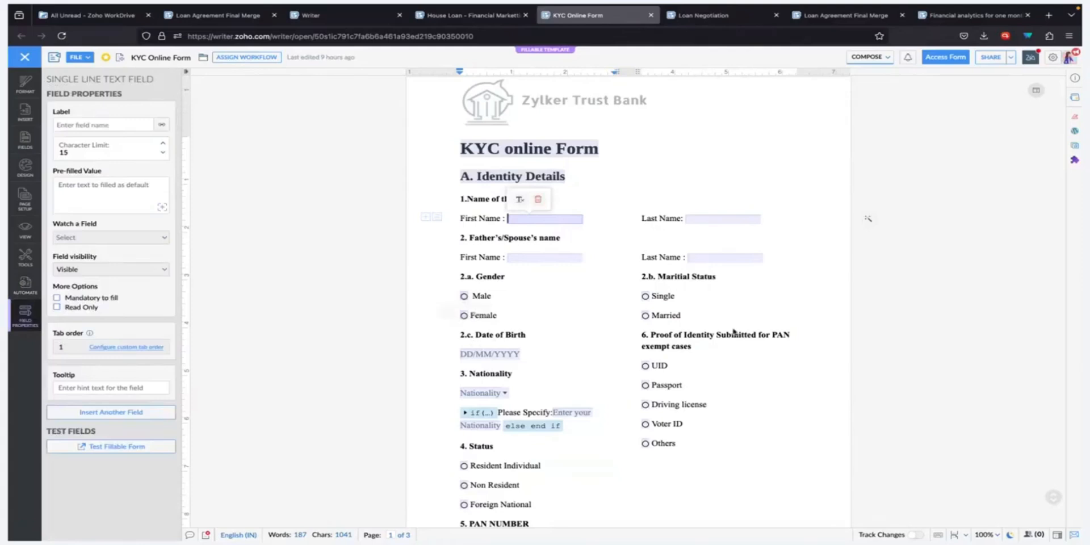
click(488, 357)
scroll(494, 341, down, 3)
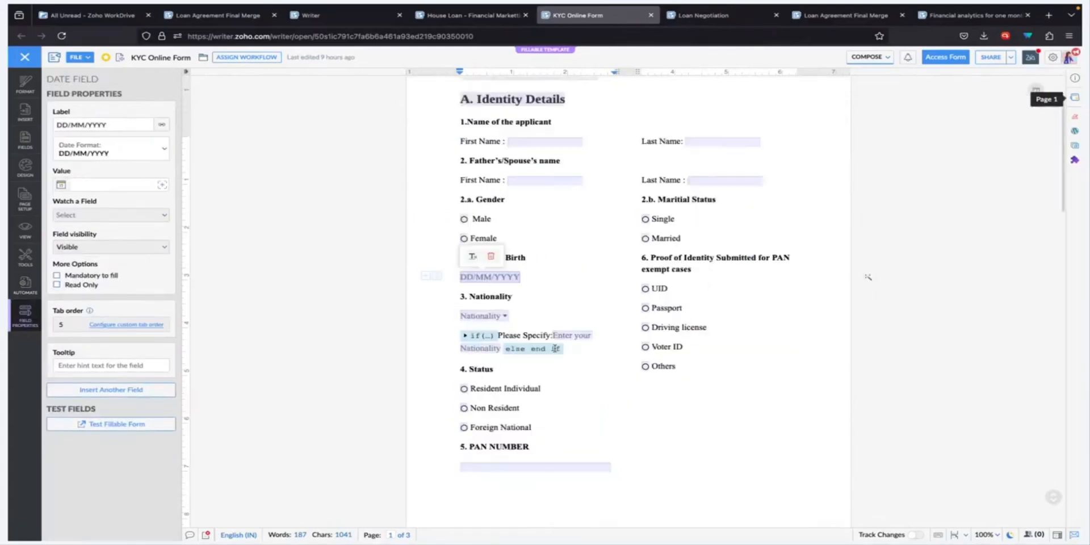
click(493, 314)
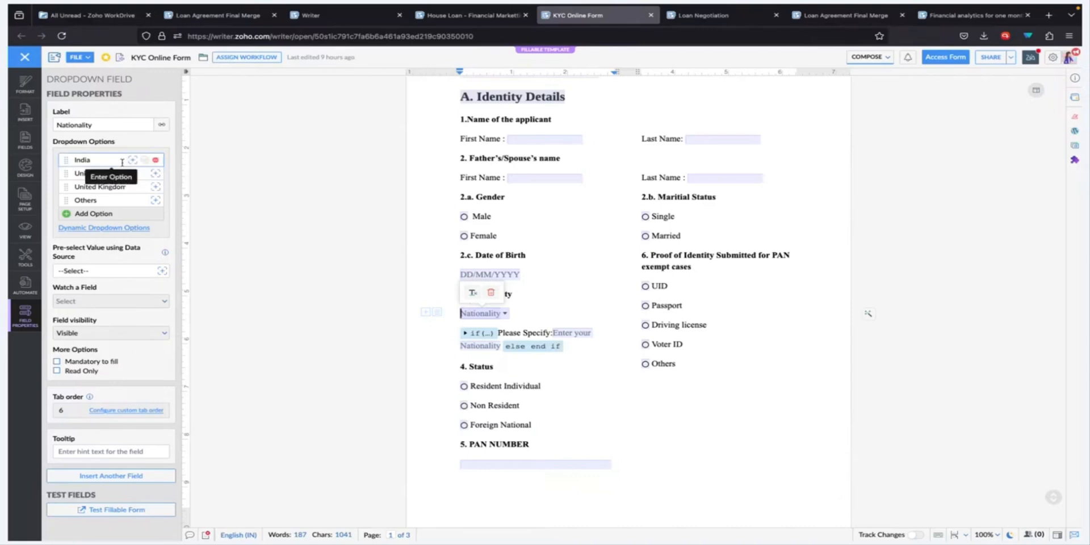
mouse_move(470, 340)
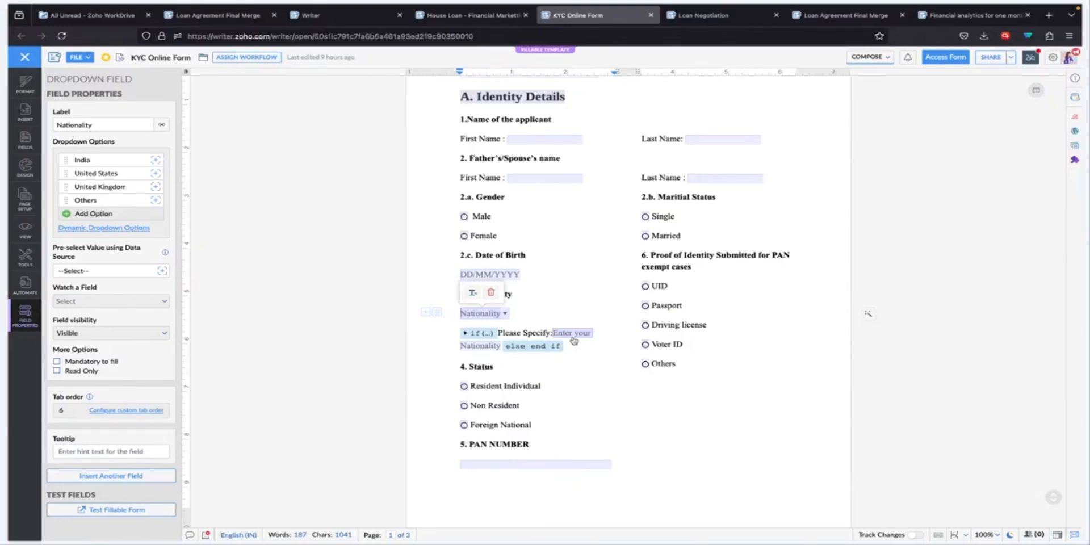
- Examine the City lookup field's properties under Address Details and the template's linked data source
scroll(587, 356, down, 5)
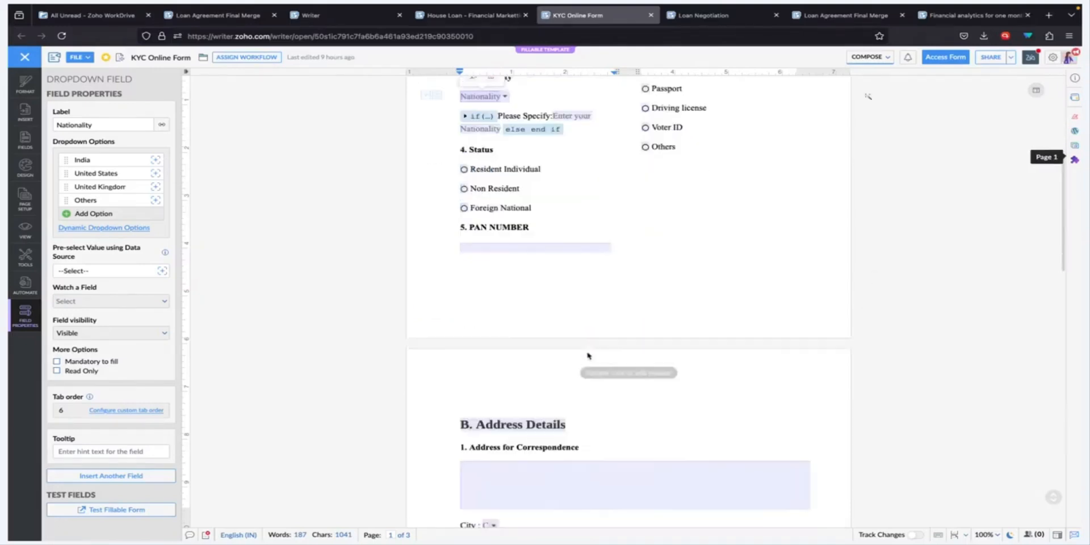
scroll(588, 356, down, 3)
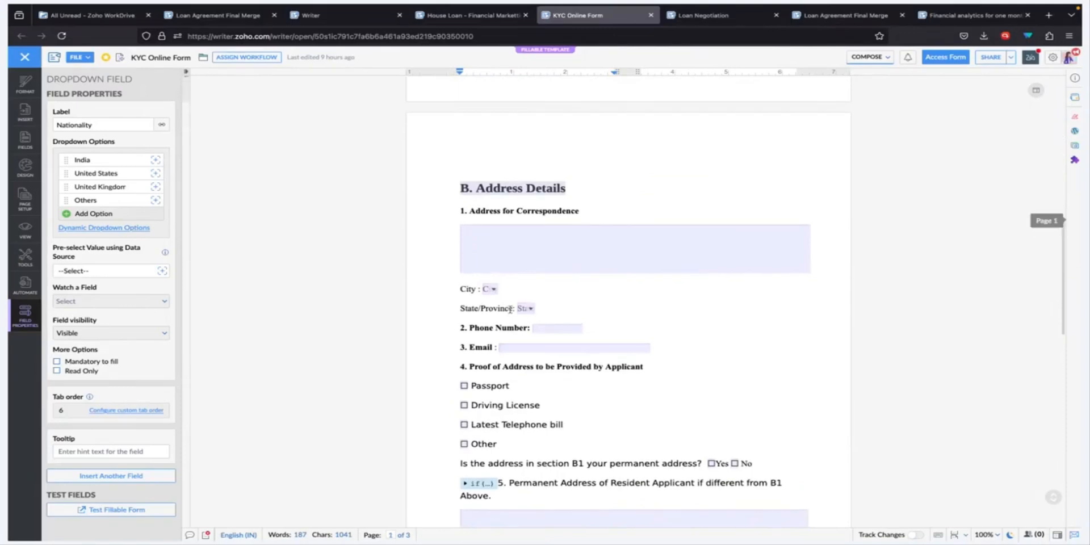
click(486, 290)
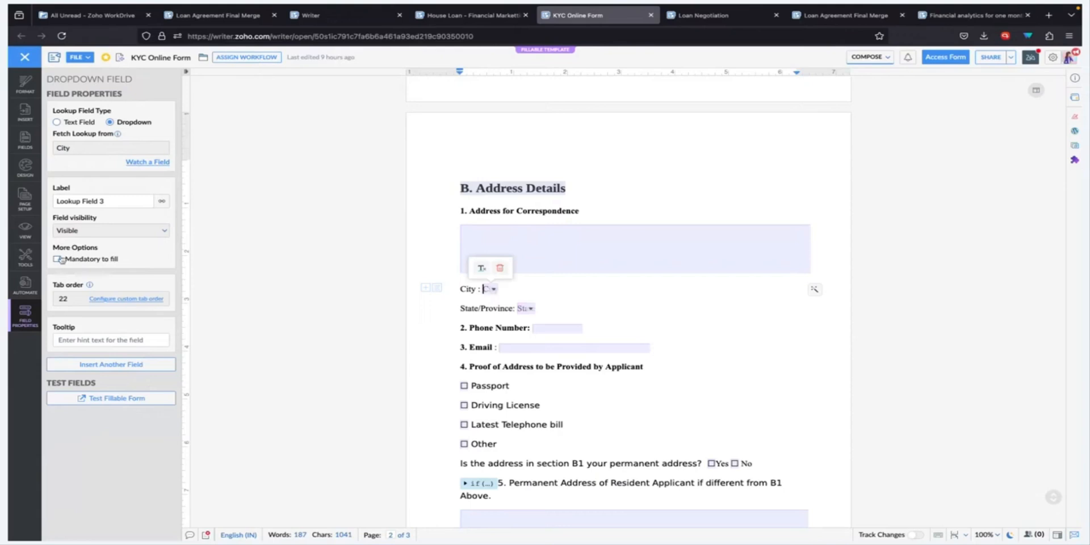
click(24, 280)
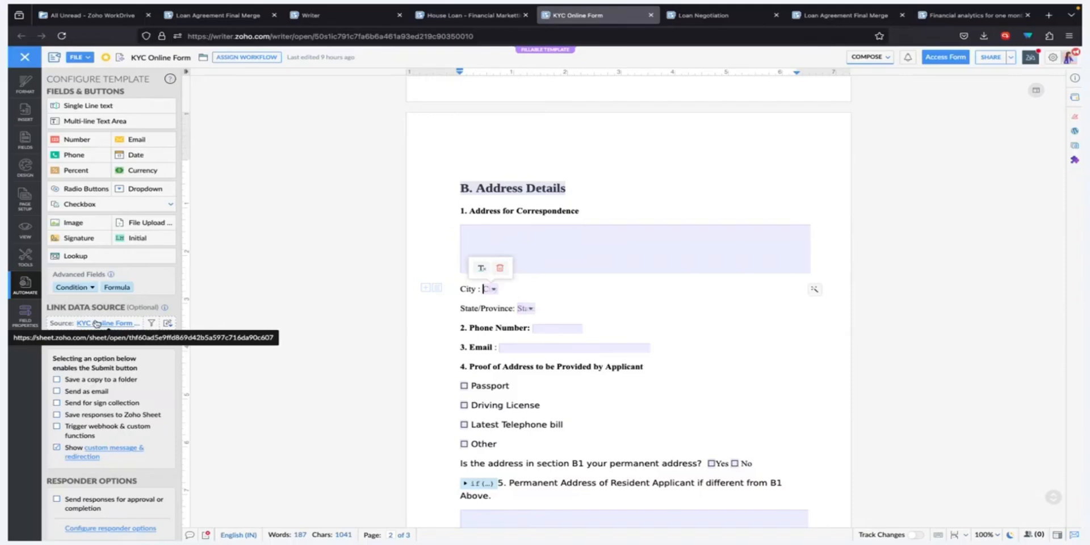
click(559, 302)
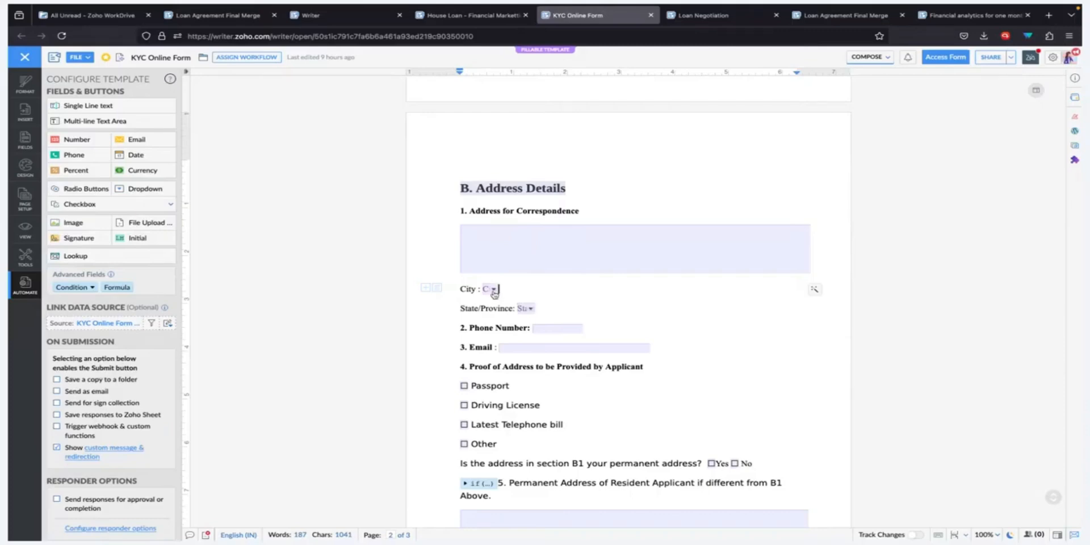
- Review the condition on the permanent address section and the proof of address file upload fields
scroll(494, 293, down, 2)
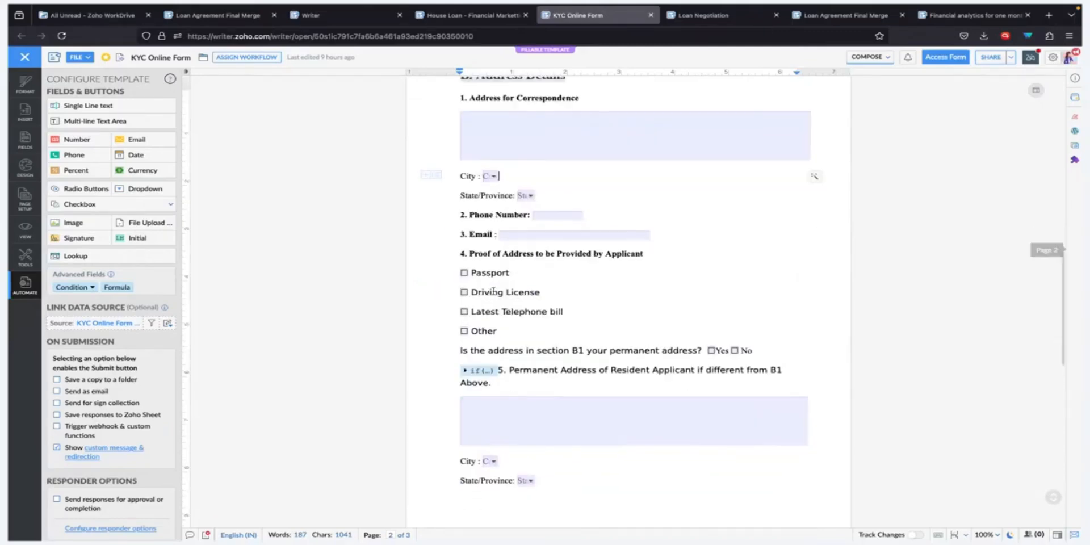
scroll(467, 278, down, 1)
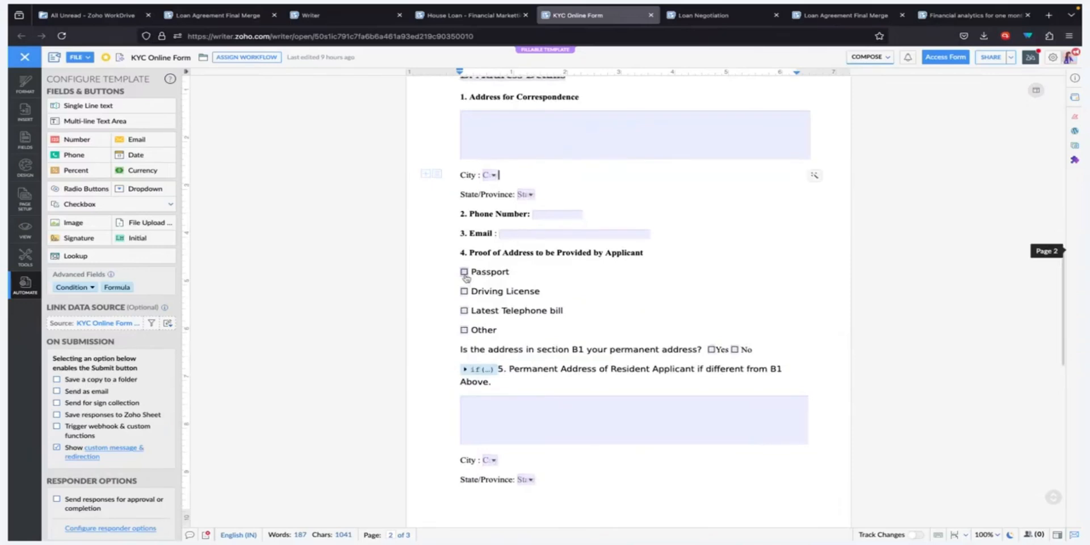
click(465, 369)
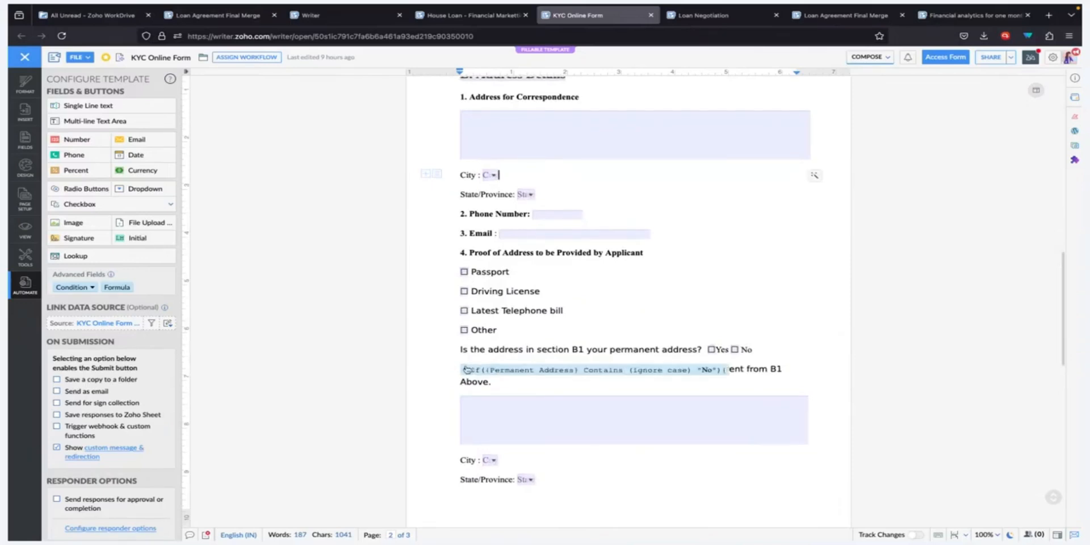
scroll(466, 369, down, 4)
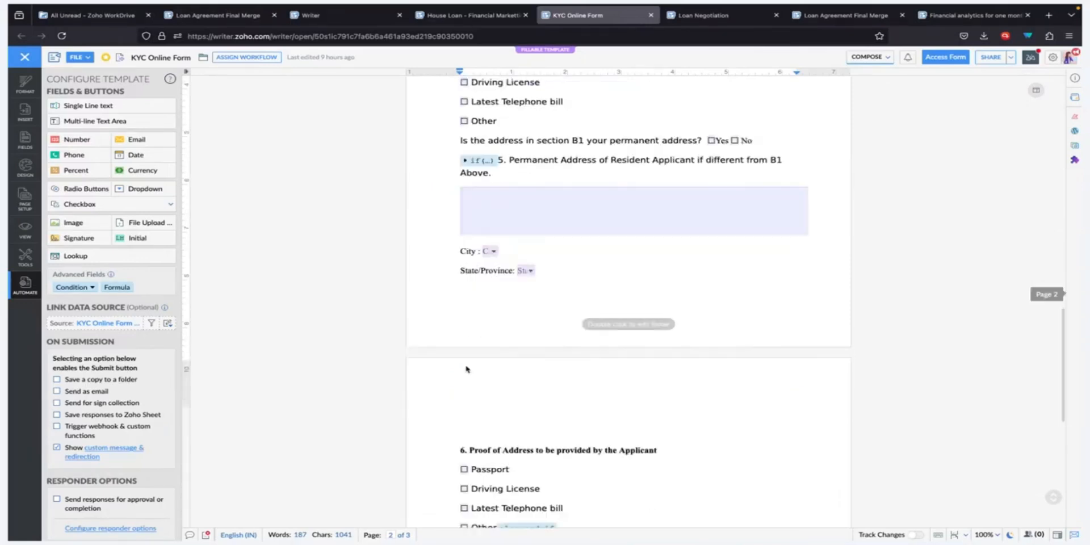
scroll(466, 369, down, 6)
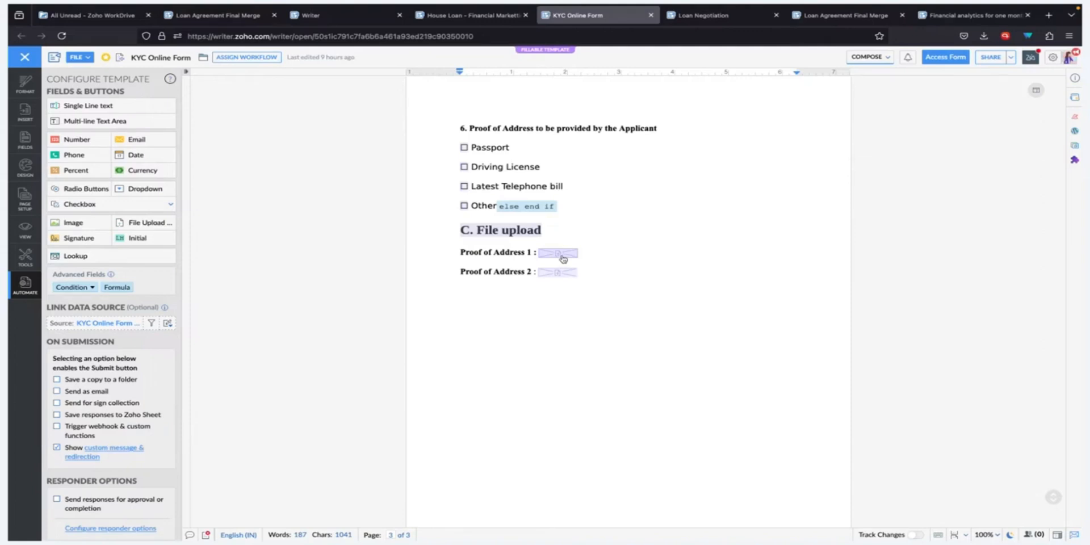
scroll(562, 259, up, 15)
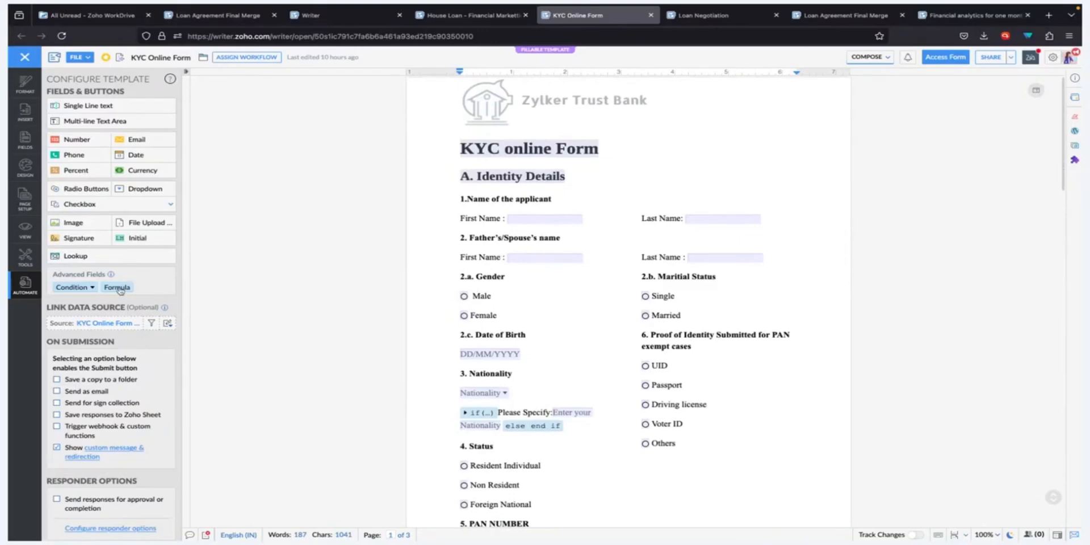
- Examine the access levels offered for sharing the form to fill, and close the sharing dialog
scroll(119, 289, down, 3)
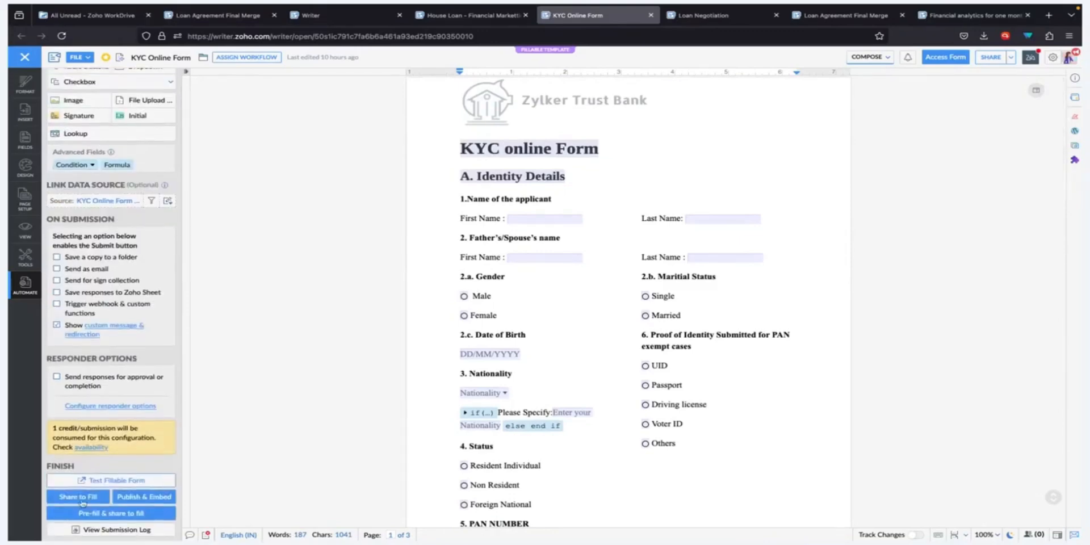
click(81, 497)
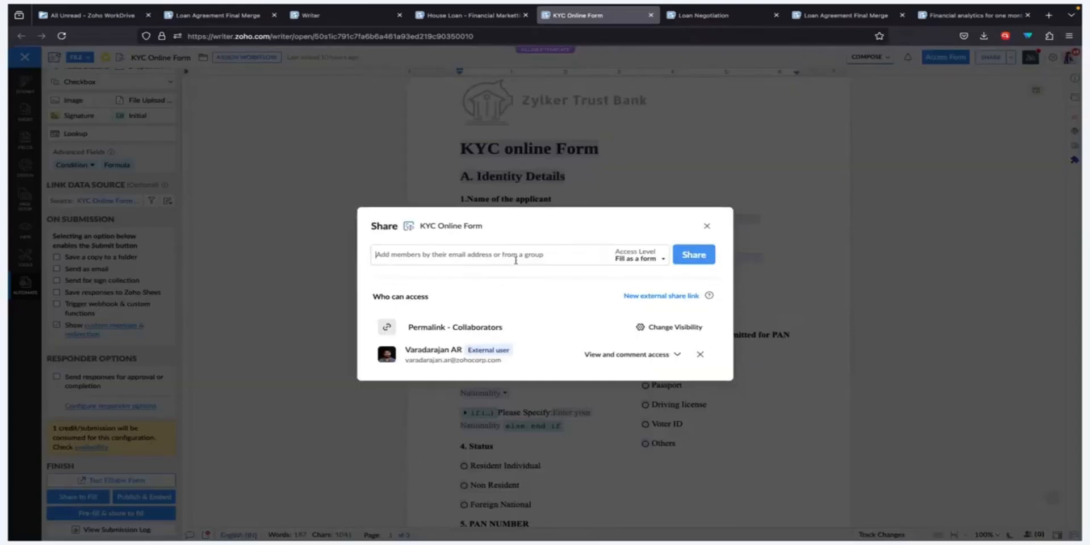
click(614, 256)
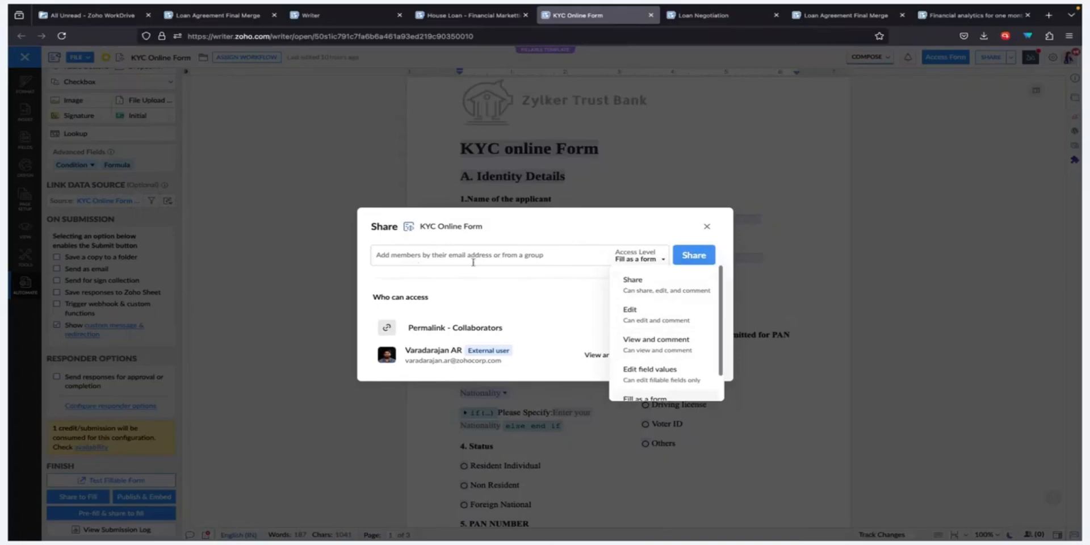
click(706, 227)
click(707, 227)
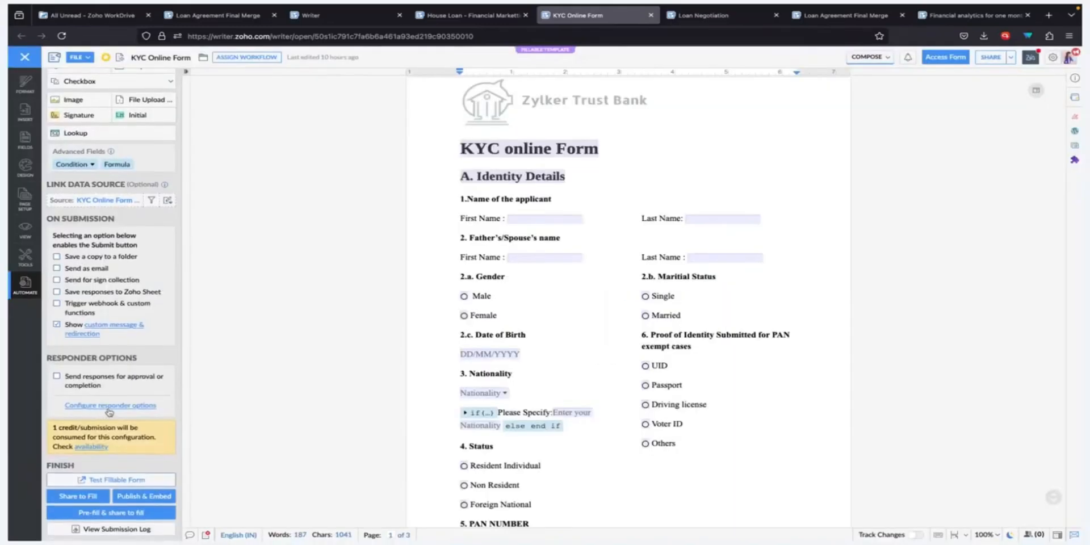
- Review the publish settings for Within your organization and Public on the web, and close them without publishing
click(138, 499)
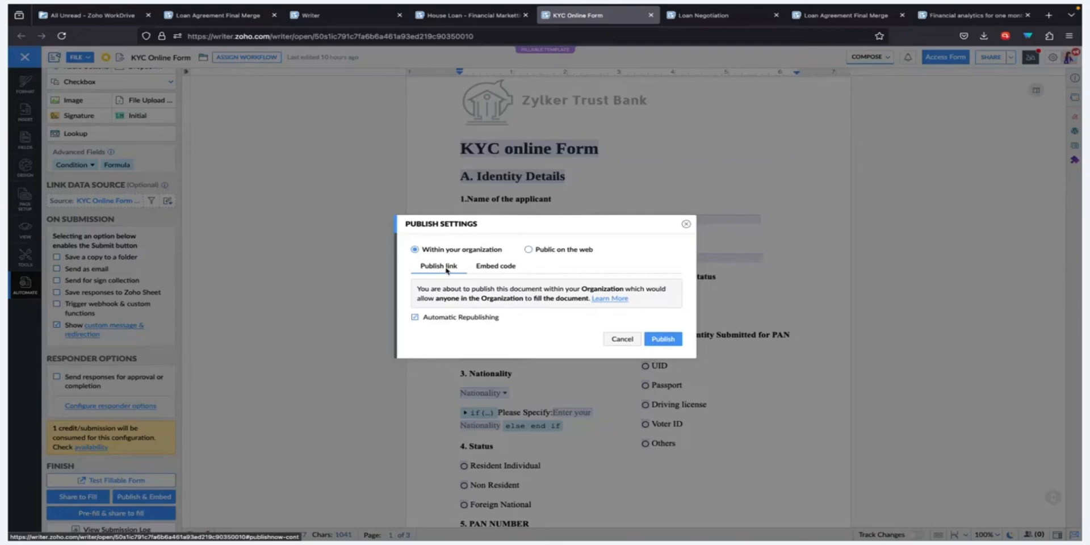
click(529, 250)
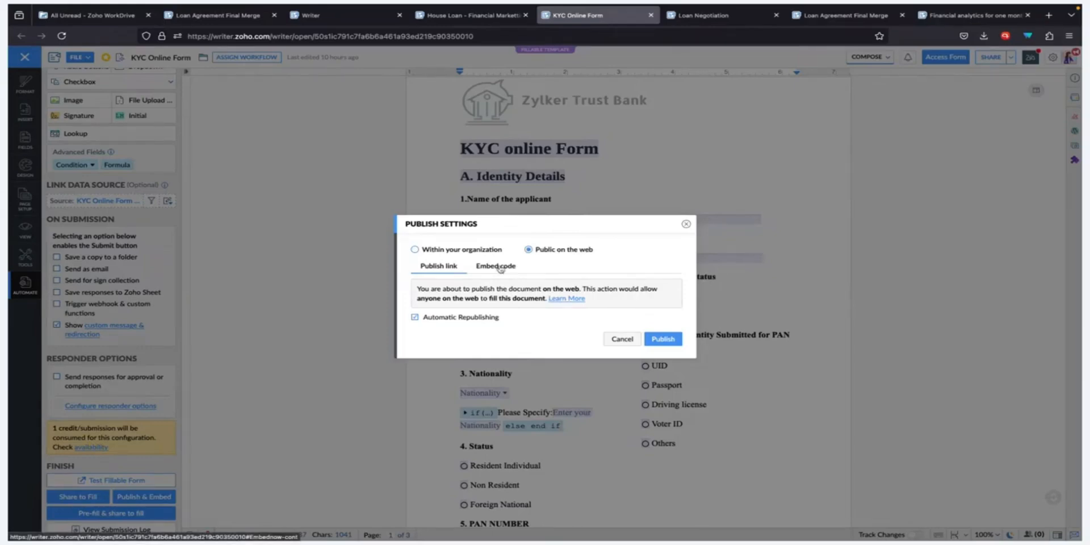
click(624, 340)
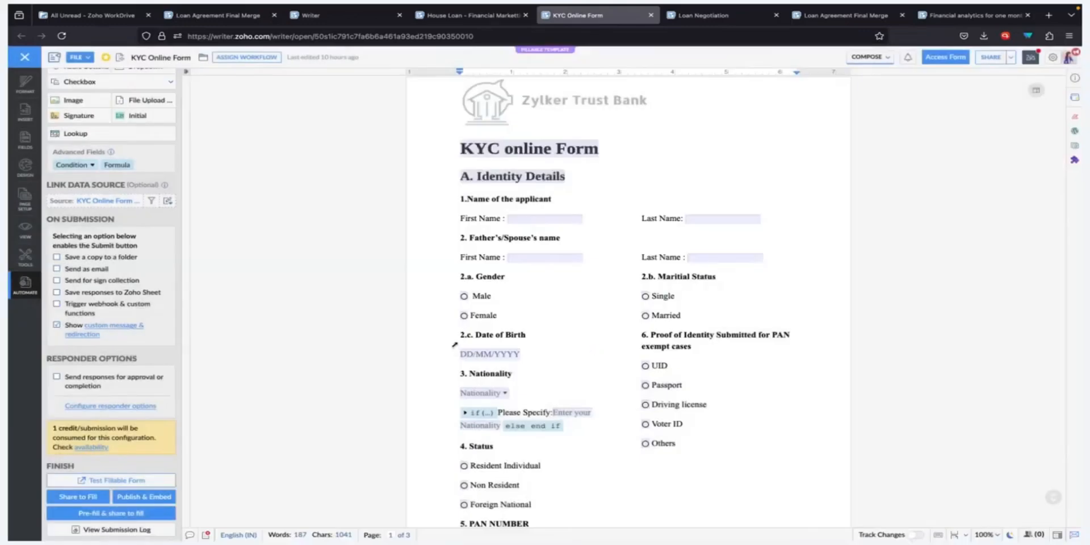
- Access the KYC form in its fillable view and look over its pages
scroll(605, 357, down, 10)
scroll(606, 358, up, 10)
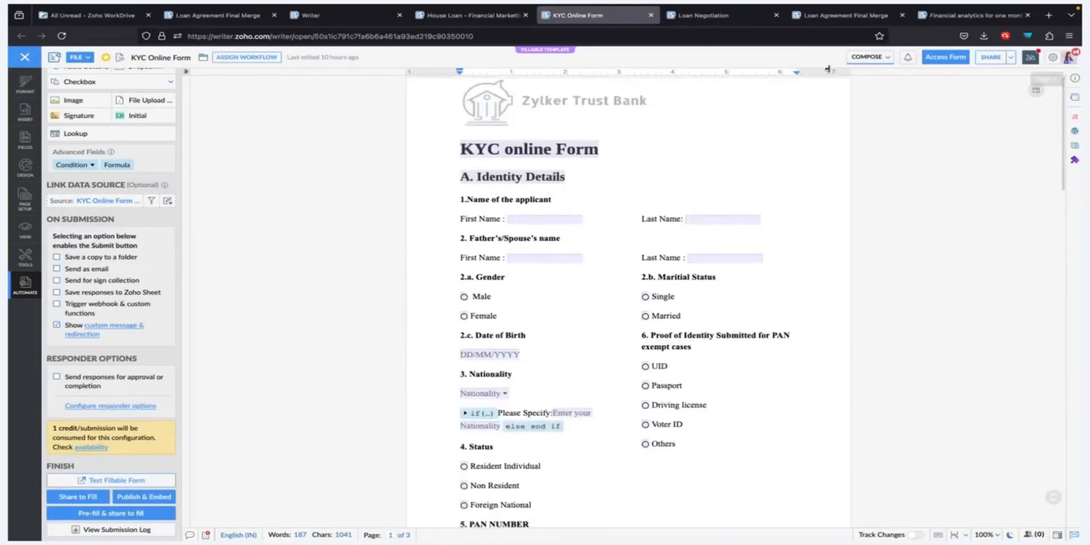
click(960, 59)
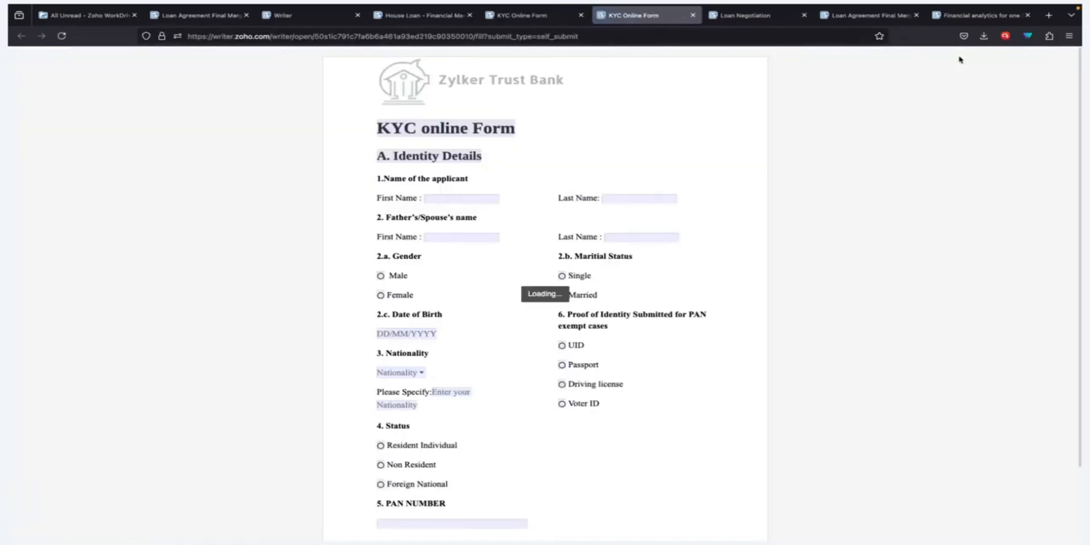
scroll(539, 213, down, 2)
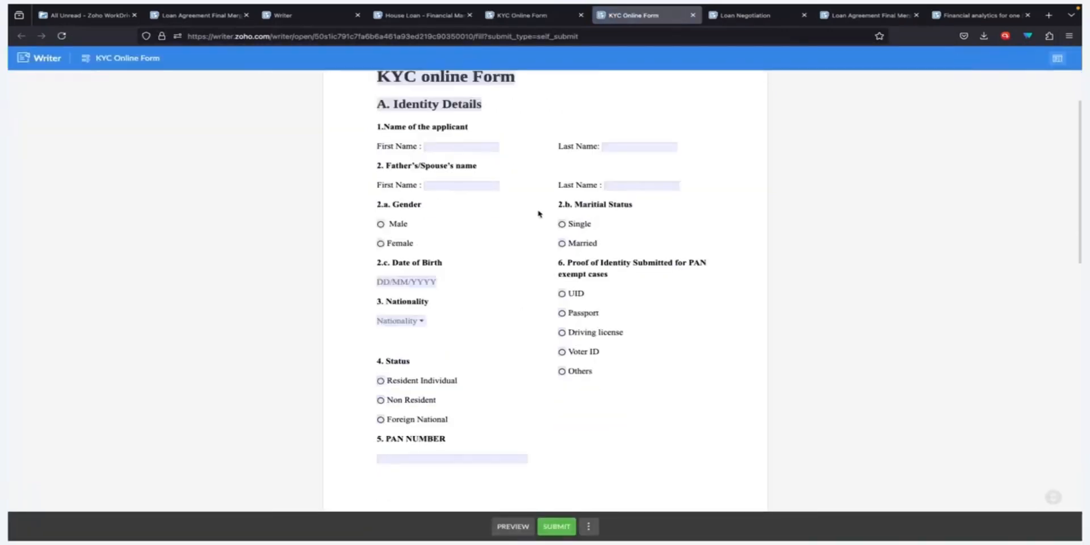
scroll(538, 212, down, 10)
scroll(528, 212, up, 12)
- Fill in the applicant's first name under Identity Details
click(444, 222)
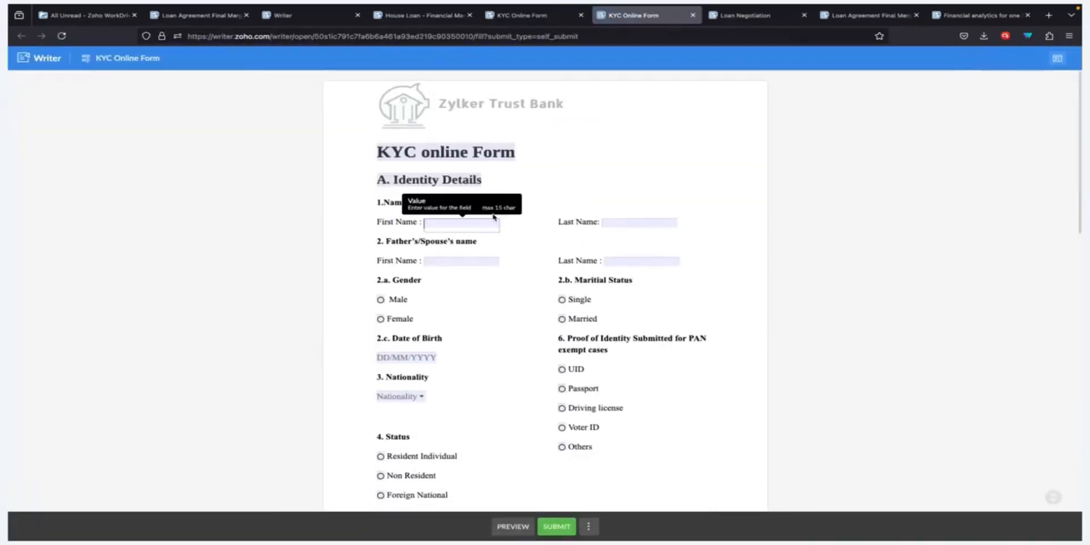
text(Gautham)
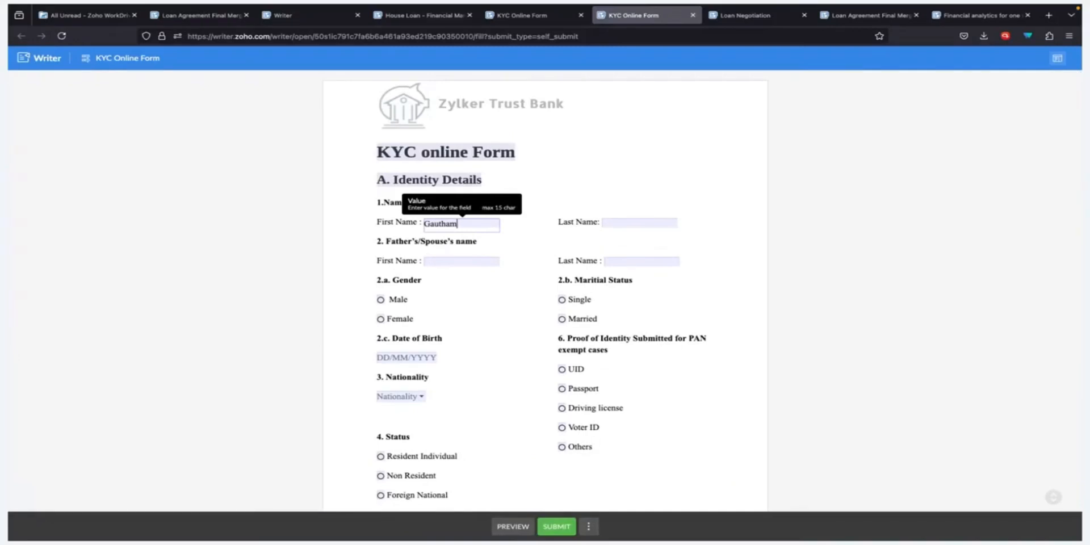
click(494, 280)
- Set the gender to Male and the marital status to Single
scroll(401, 251, down, 2)
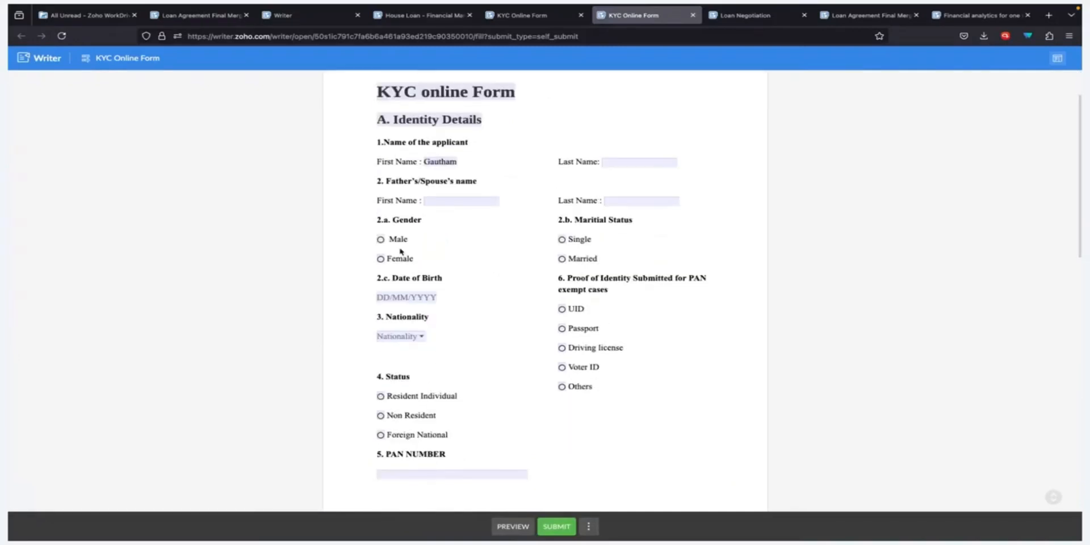
click(381, 239)
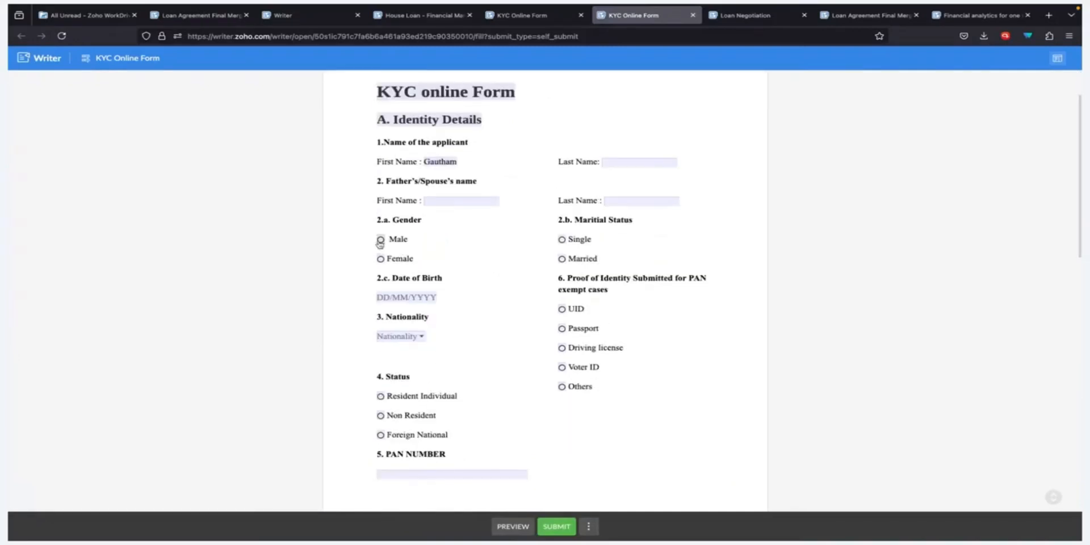
click(562, 239)
- Fill in the applicant's date of birth using the calendar
scroll(487, 282, down, 2)
click(404, 224)
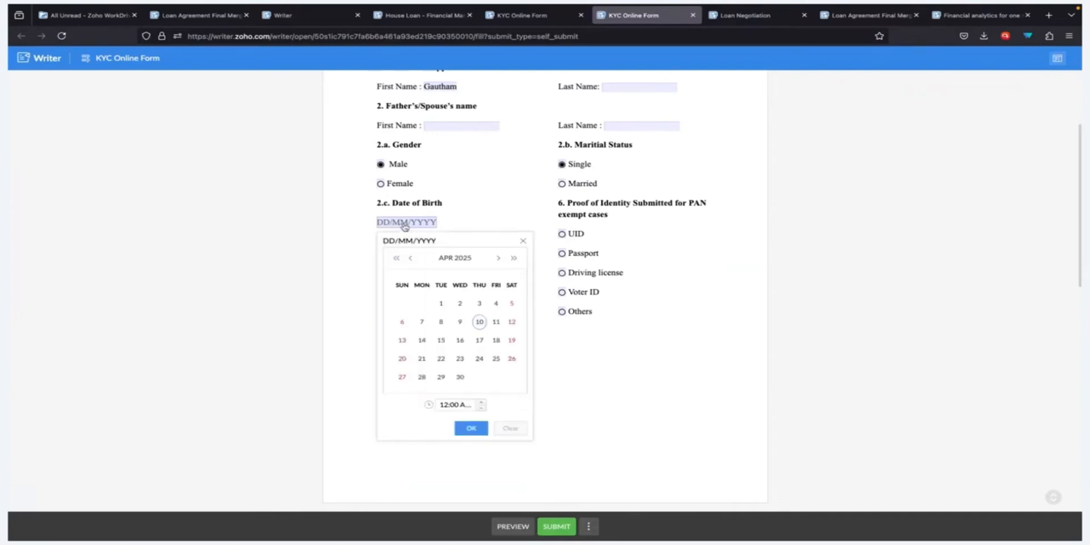
click(402, 340)
- Try Others as the nationality to check the conditional specify field, and set the nationality to United States
click(404, 263)
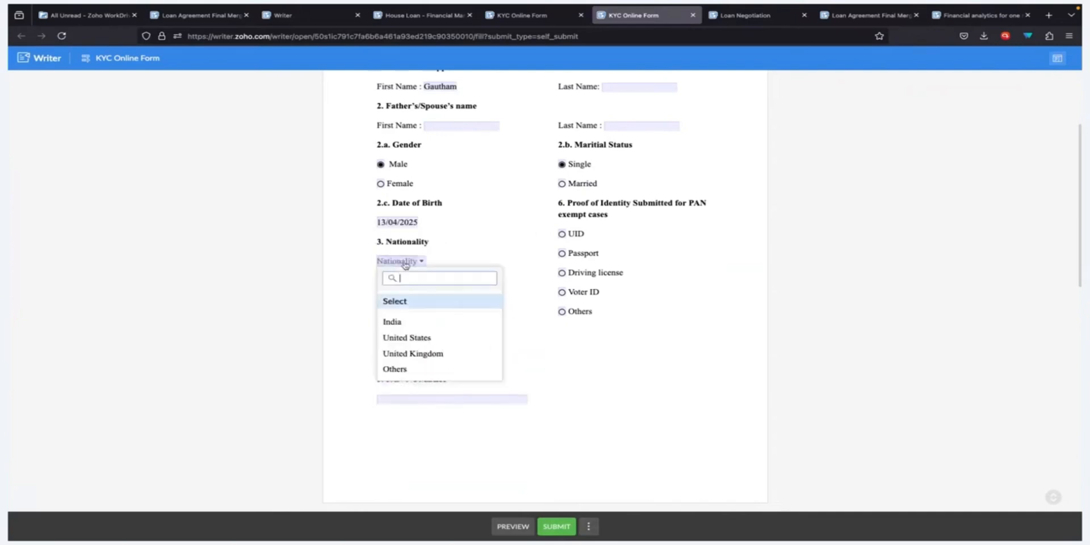
click(424, 338)
click(416, 262)
click(431, 367)
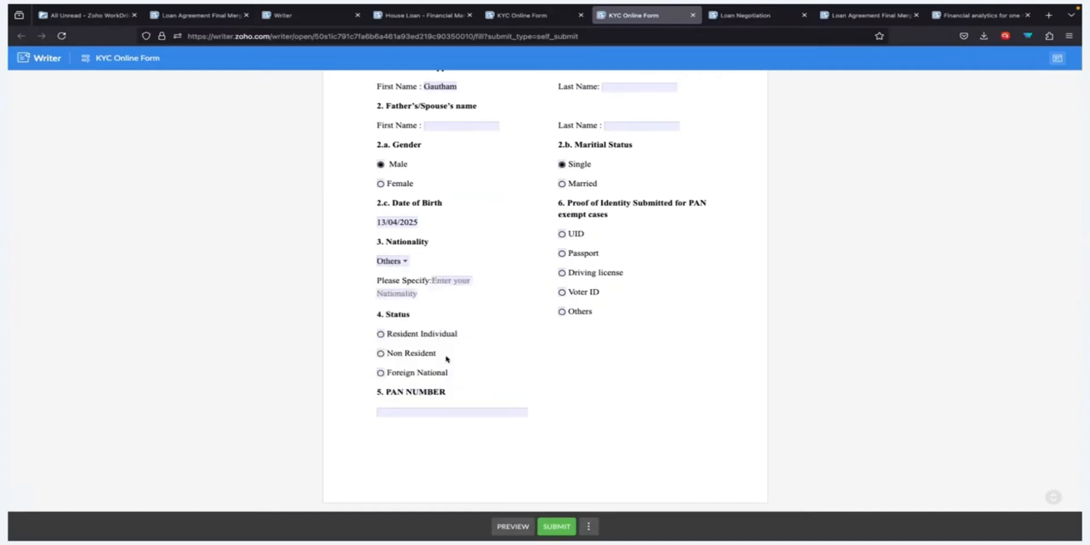
click(460, 282)
click(399, 261)
click(408, 341)
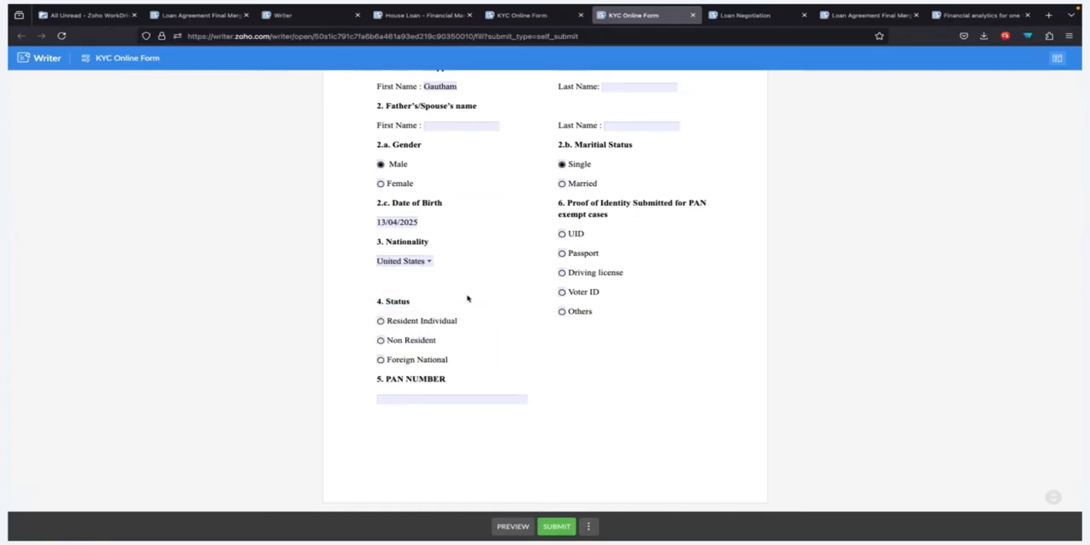
scroll(500, 300, down, 10)
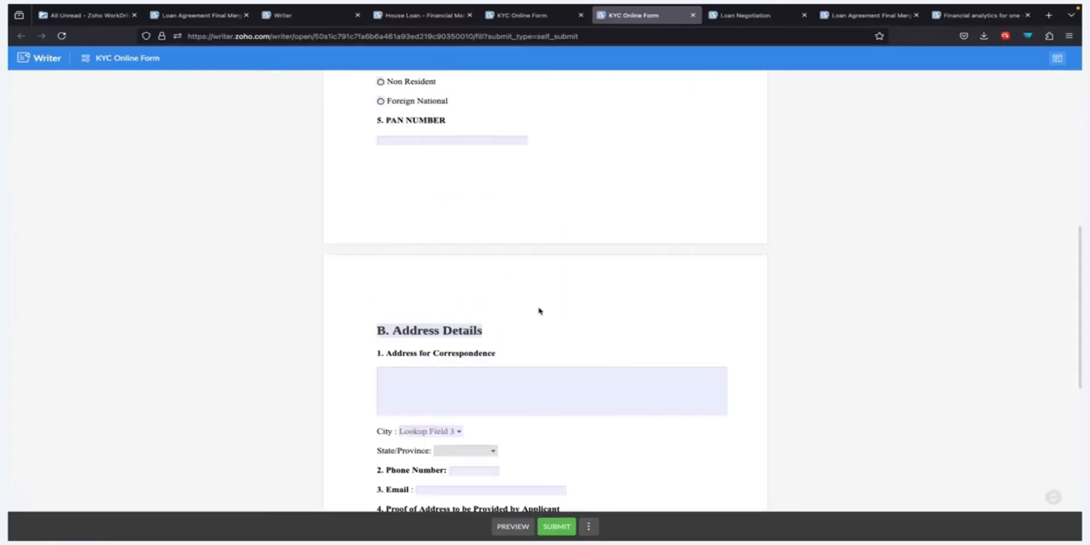
- Mark Passport, Driving License and Latest Telephone bill as the applicant's proofs of address under Address Details
scroll(567, 309, up, 2)
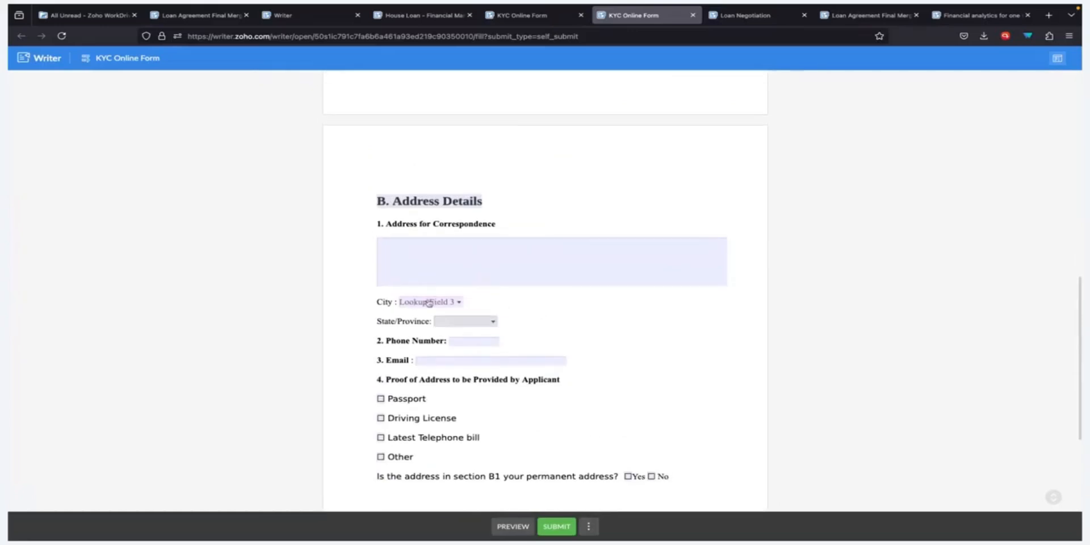
click(428, 302)
scroll(471, 316, down, 1)
click(609, 283)
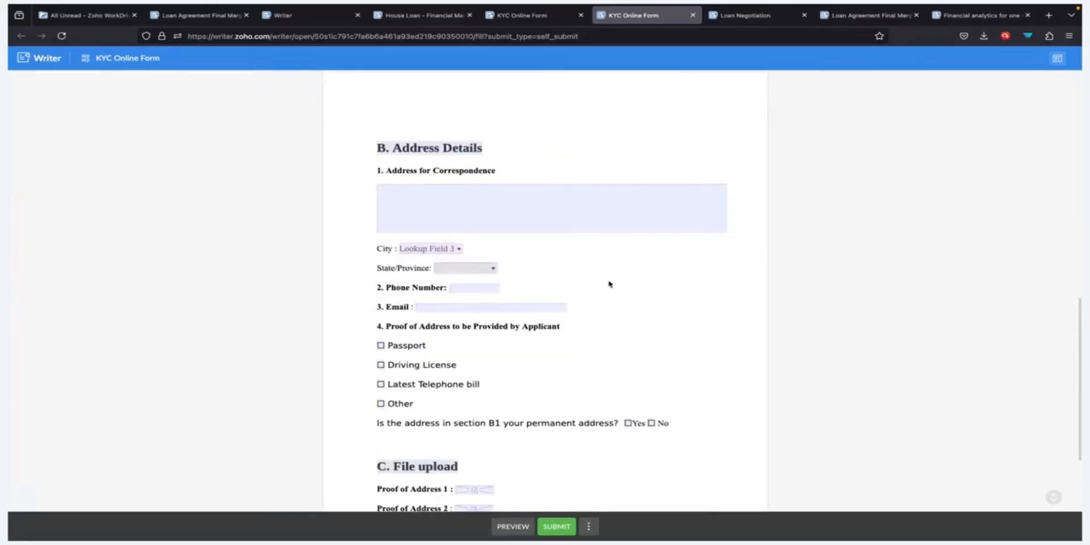
scroll(505, 294, down, 1)
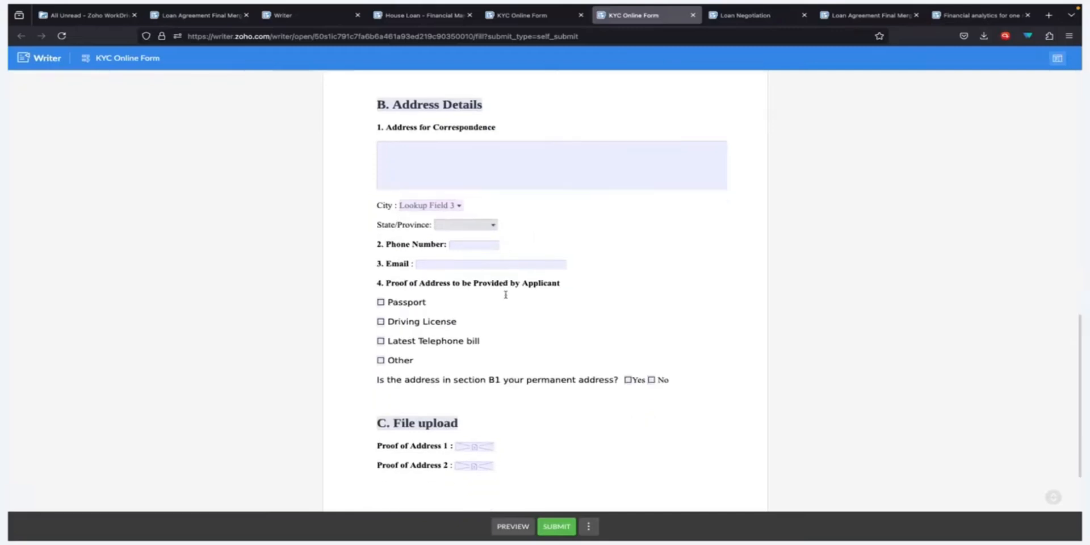
scroll(506, 294, down, 2)
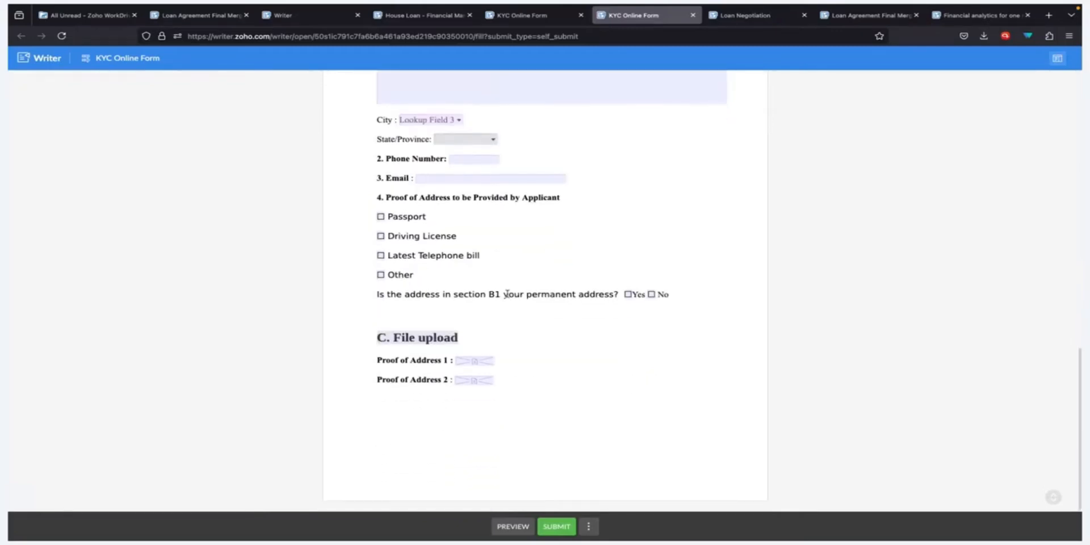
click(380, 217)
click(380, 235)
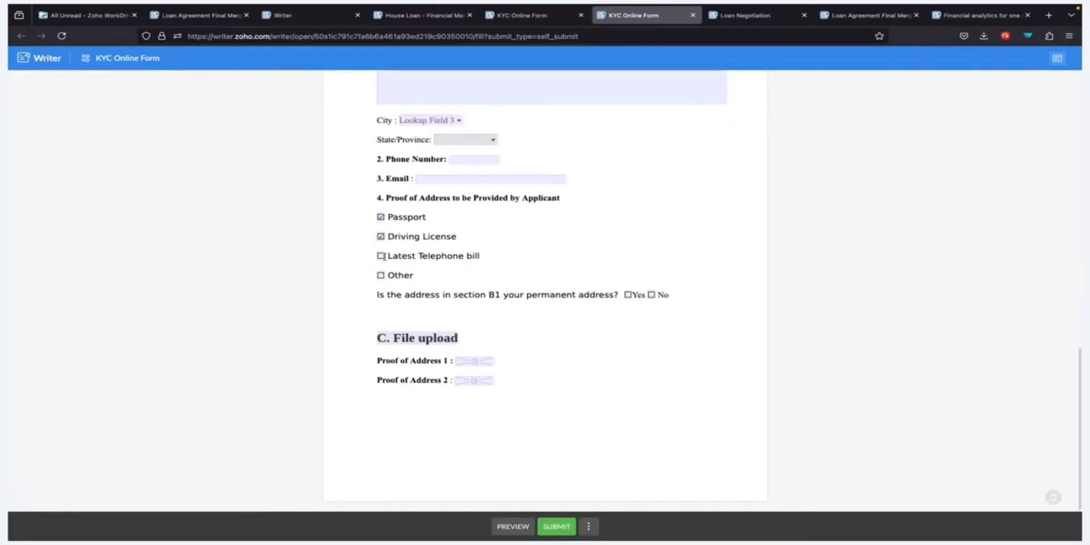
click(381, 255)
- Attach "Upload an existing account opening form.pdf" from the Downloads folder as Proof of Address 1
click(473, 364)
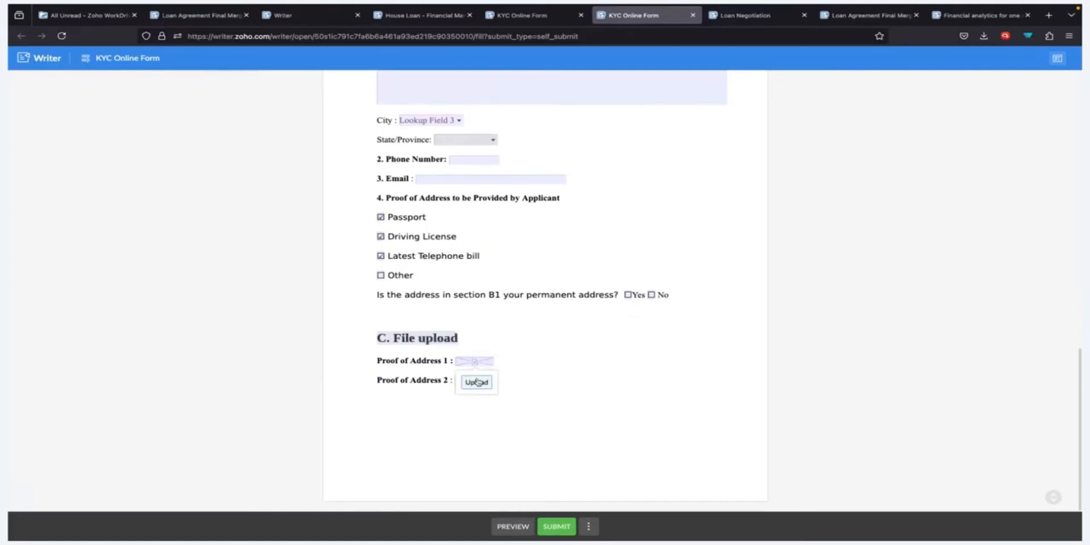
click(477, 382)
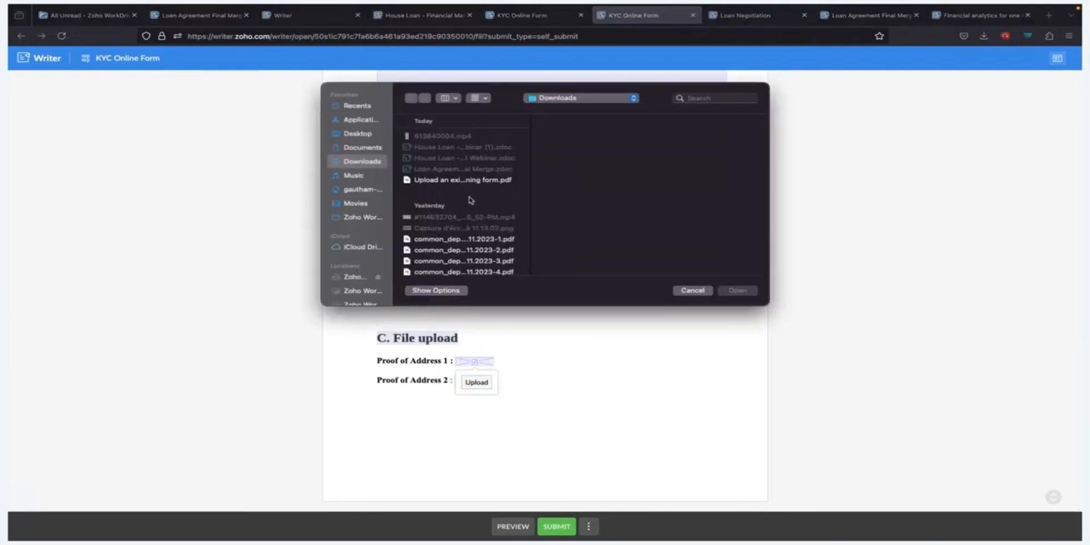
double_click(466, 180)
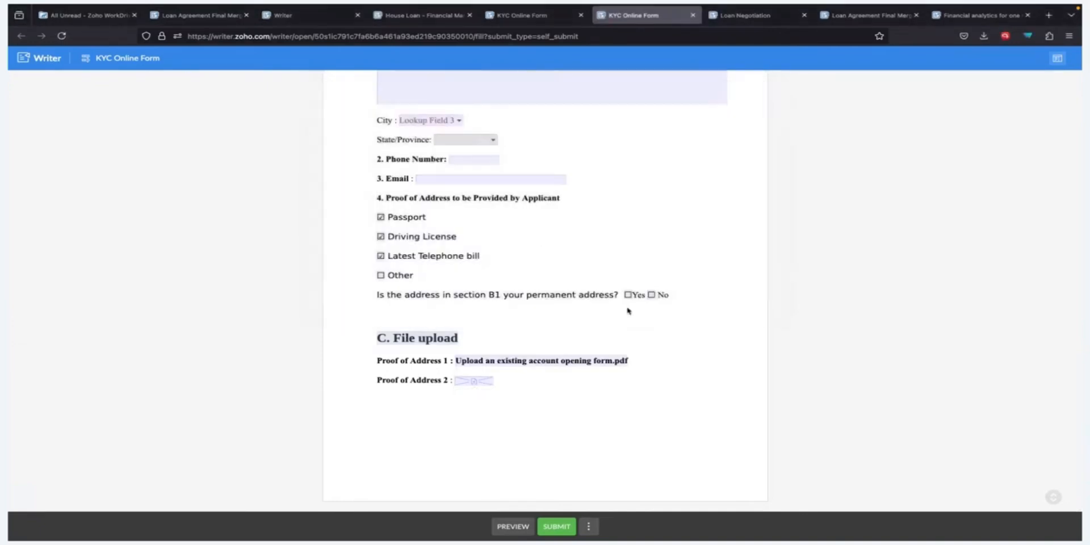
- Review the filled-in KYC form, submit the response and dismiss the thank-you message
scroll(598, 345, up, 13)
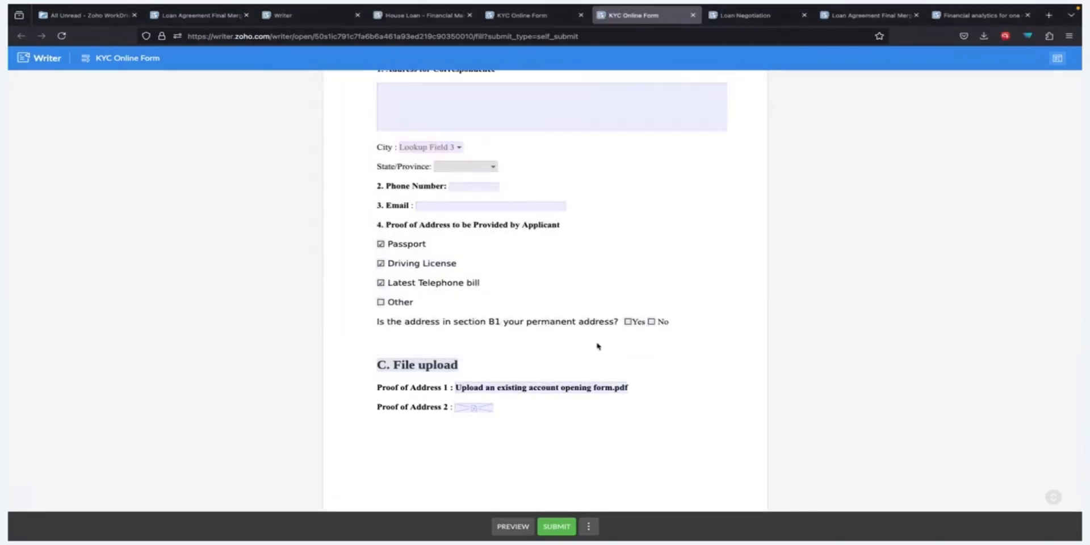
scroll(597, 346, down, 13)
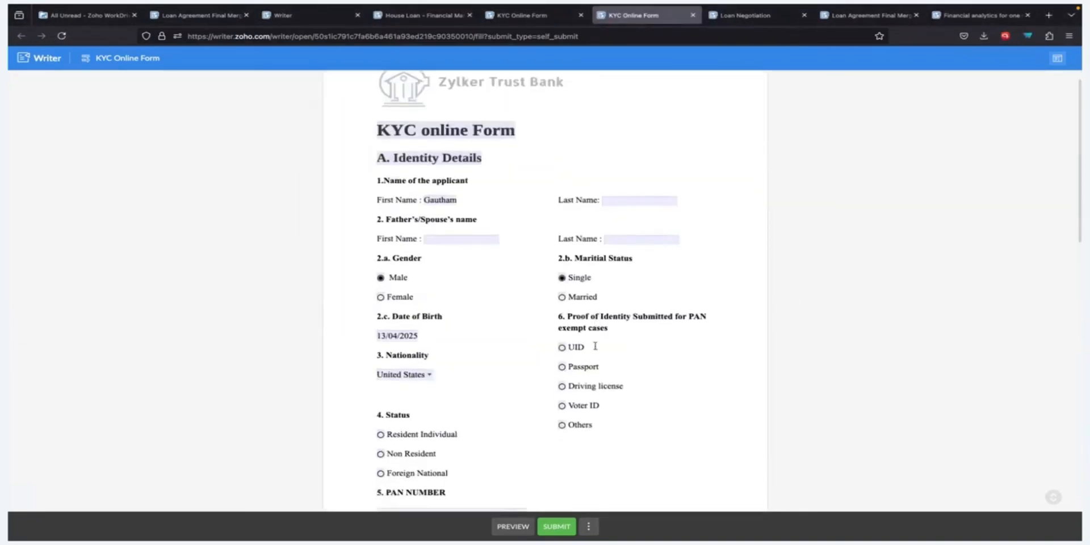
click(558, 527)
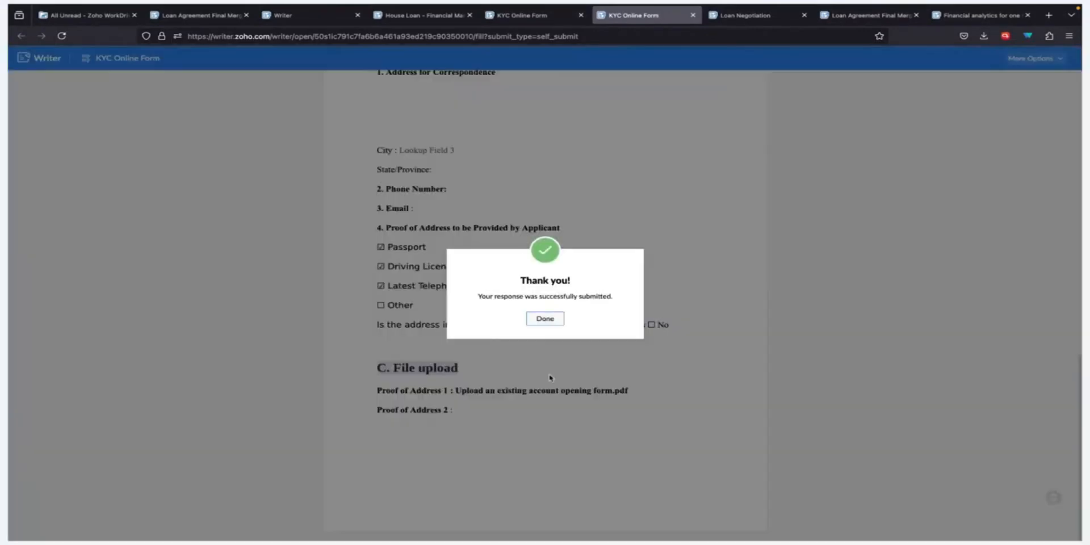
click(545, 319)
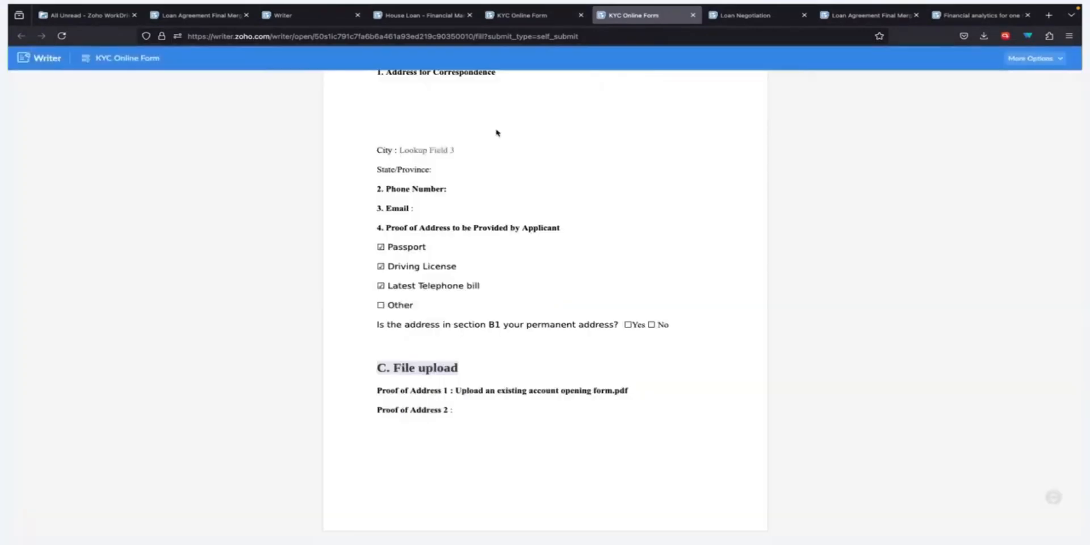
- Return to the KYC Online Form template and examine the allowed file types of the Proof of Address 1 upload field
click(518, 19)
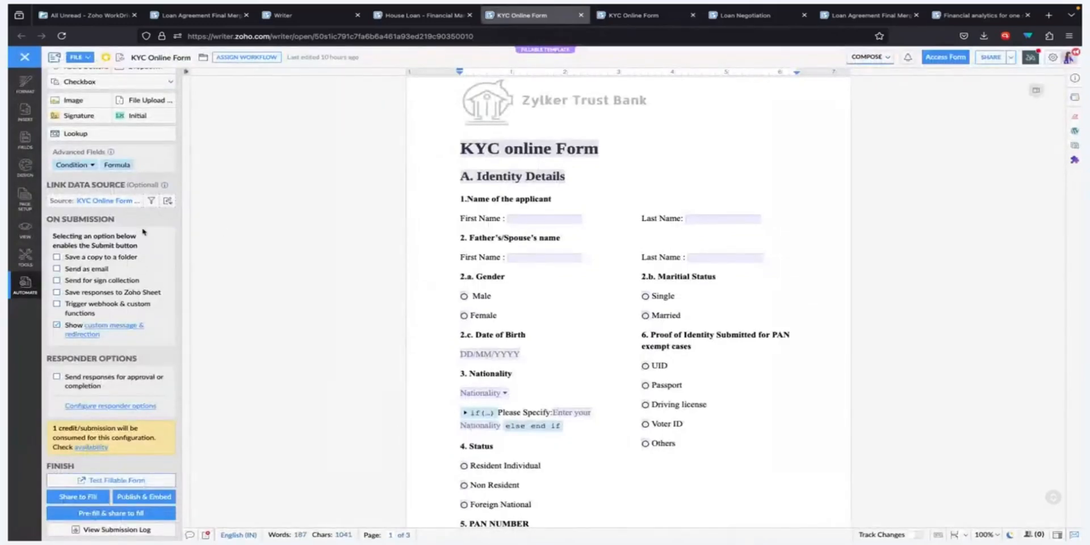
scroll(140, 216, up, 3)
scroll(618, 470, down, 15)
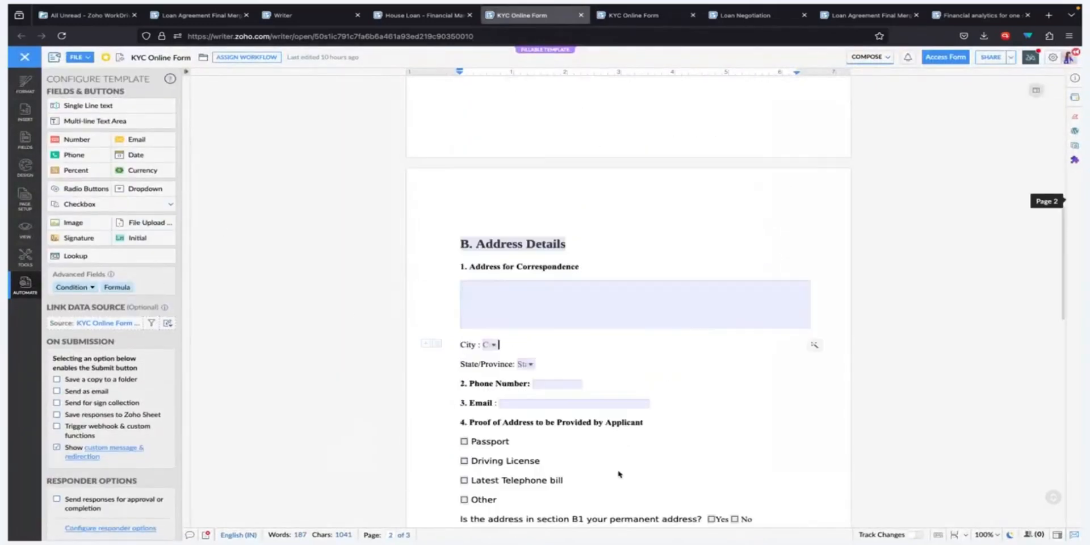
scroll(594, 446, down, 10)
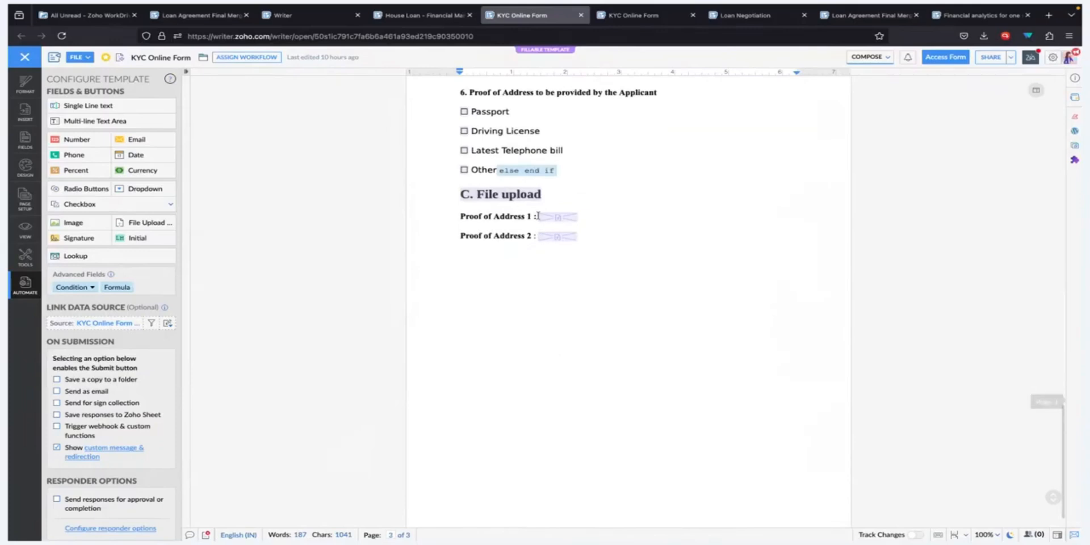
click(559, 218)
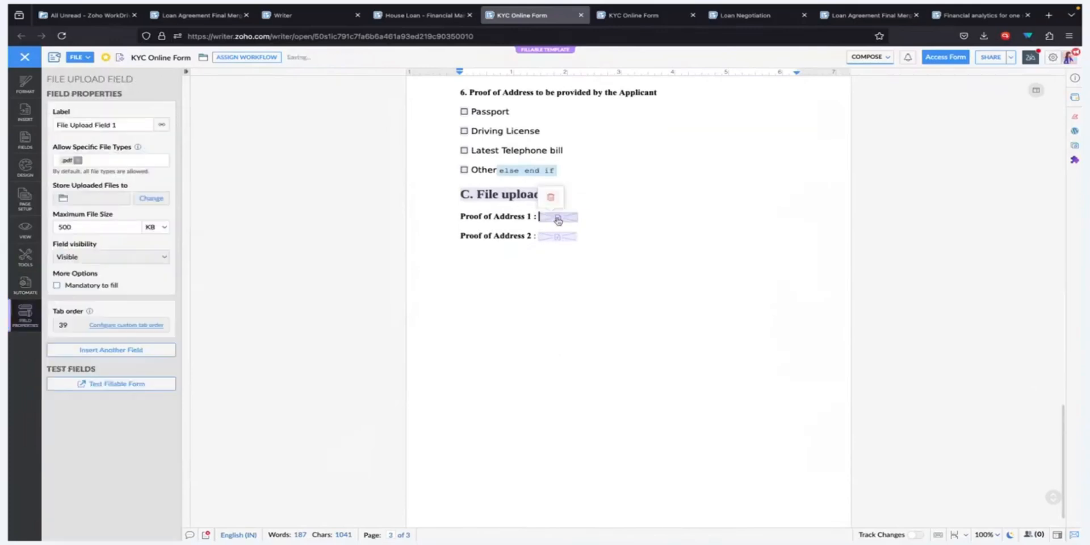
click(106, 159)
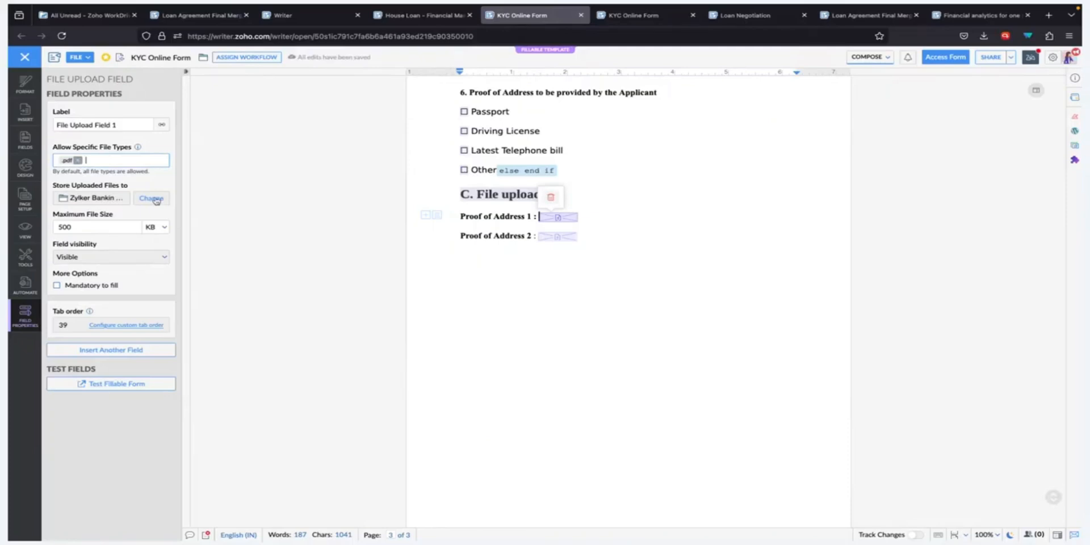
- Examine the upload field's storage folder choices and maximum file size units without changing them
click(152, 198)
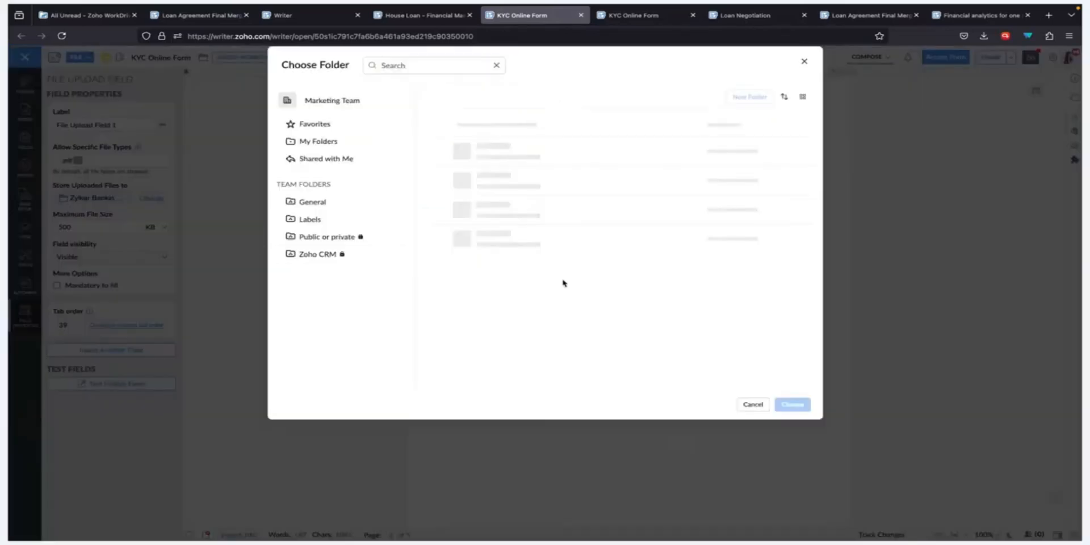
click(765, 405)
click(153, 228)
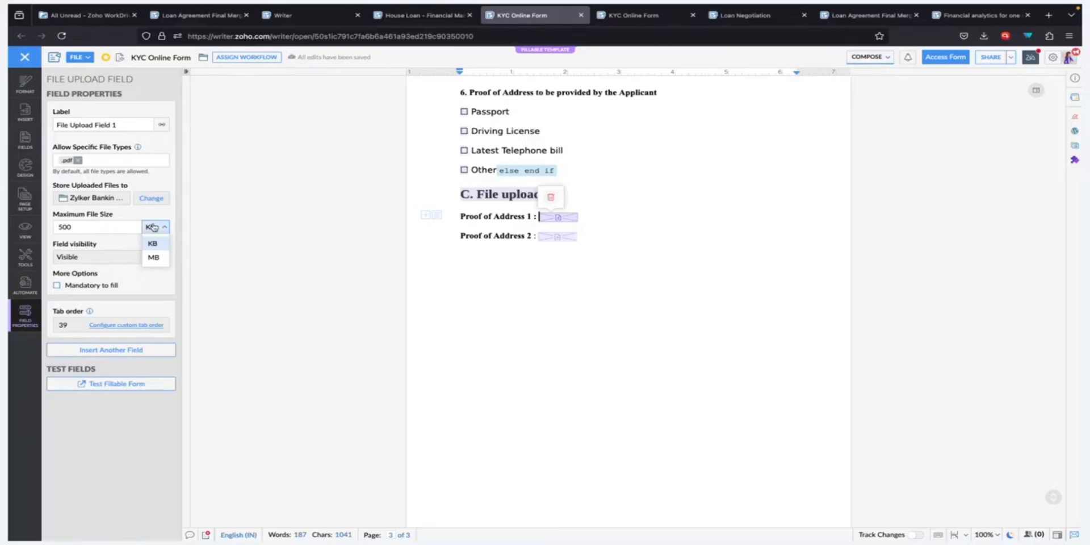
click(141, 221)
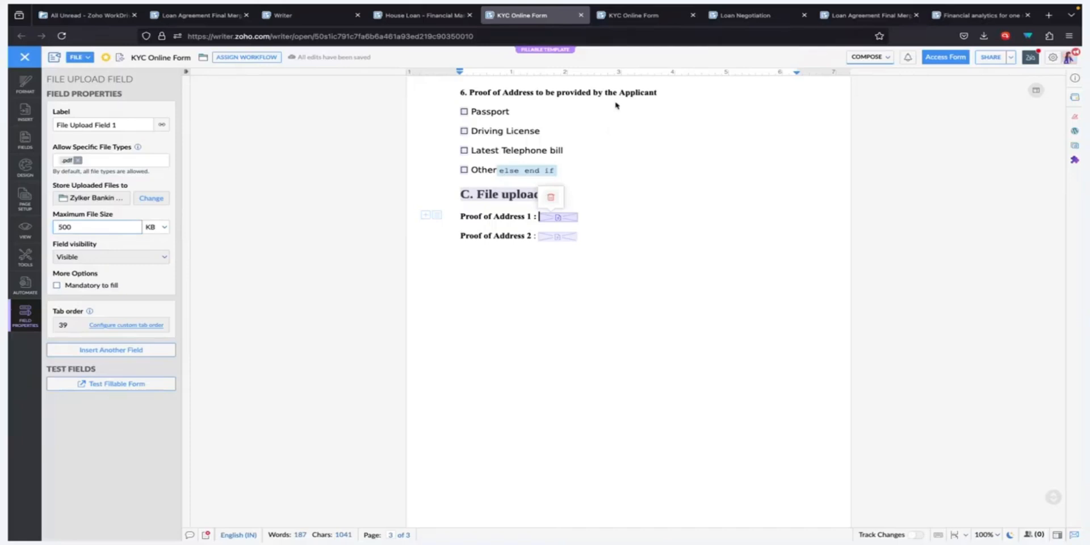
- Close the submitted KYC form and go to the Writer document list
click(647, 19)
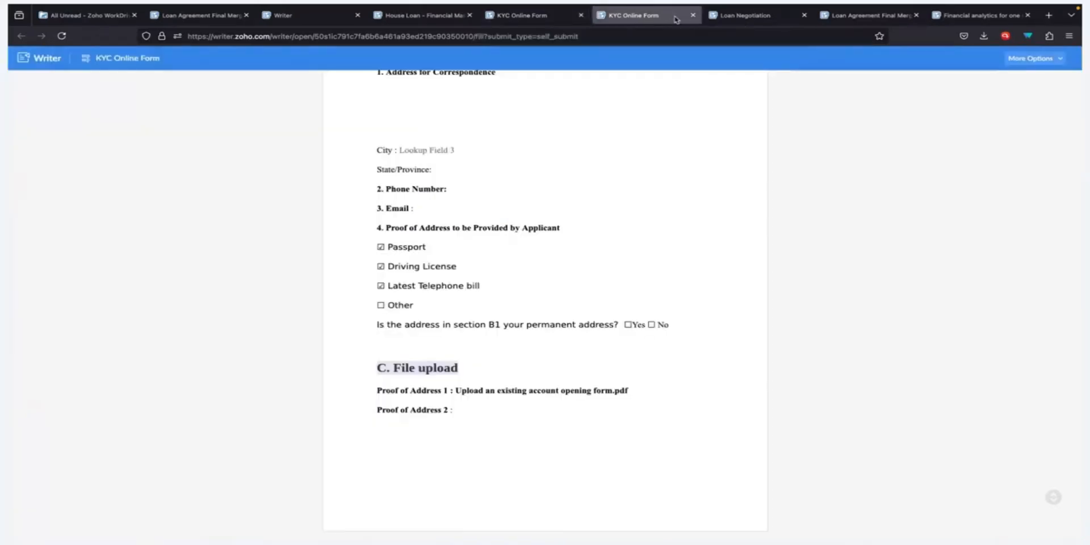
click(692, 15)
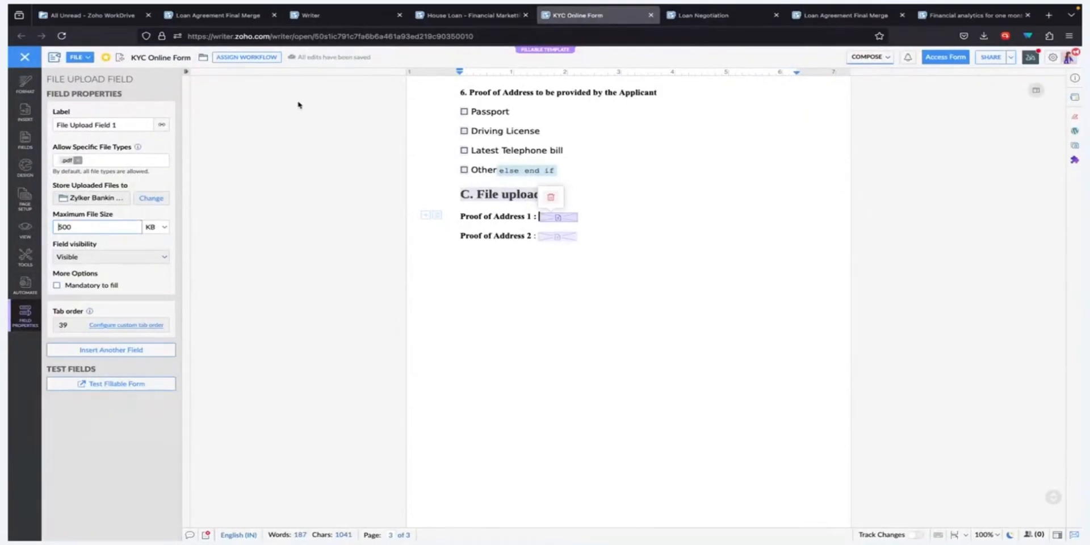
click(349, 16)
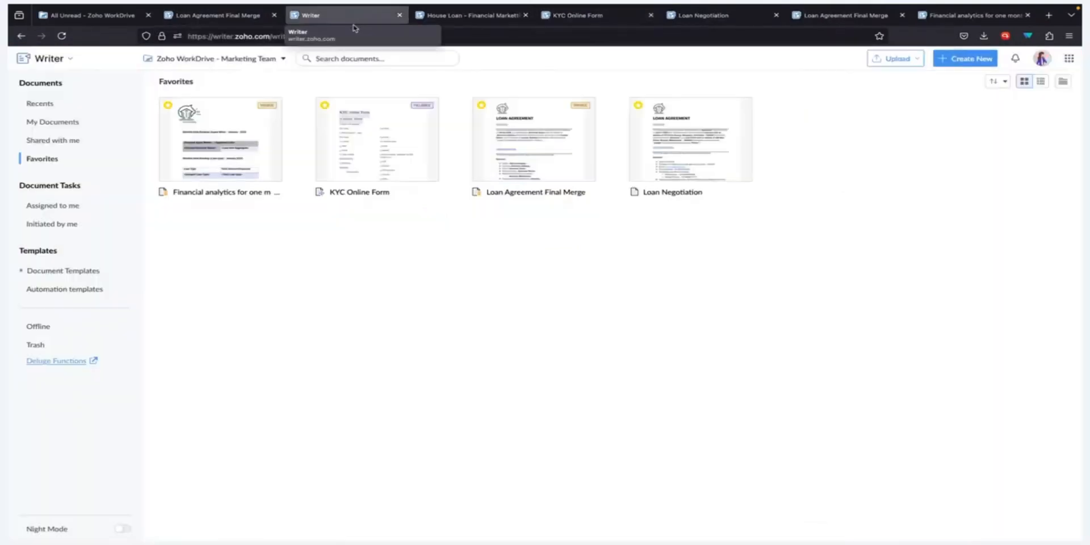
- Upload "Upload an existing account opening form.pdf" from the computer as a fillable template
click(892, 60)
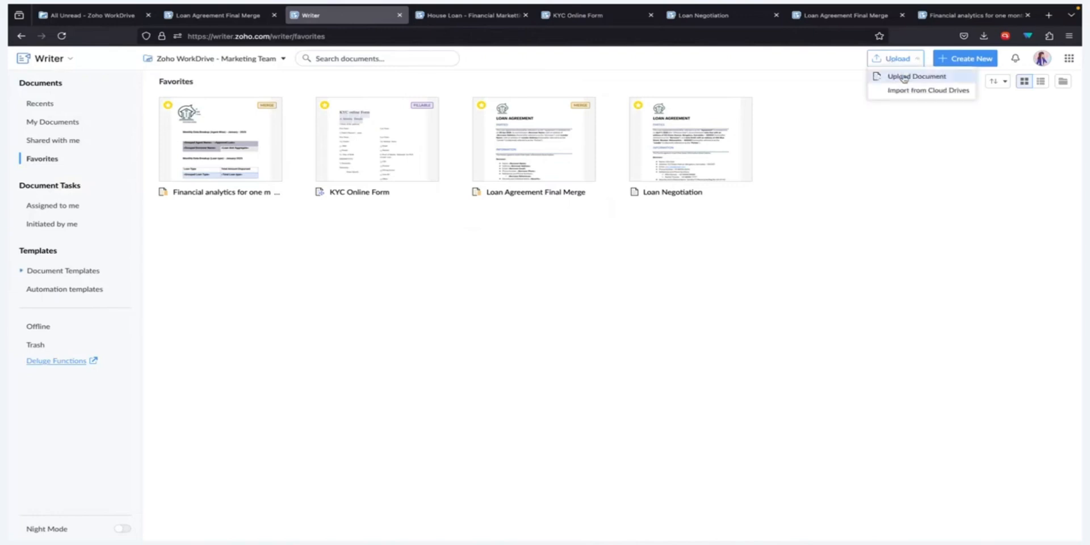
click(903, 77)
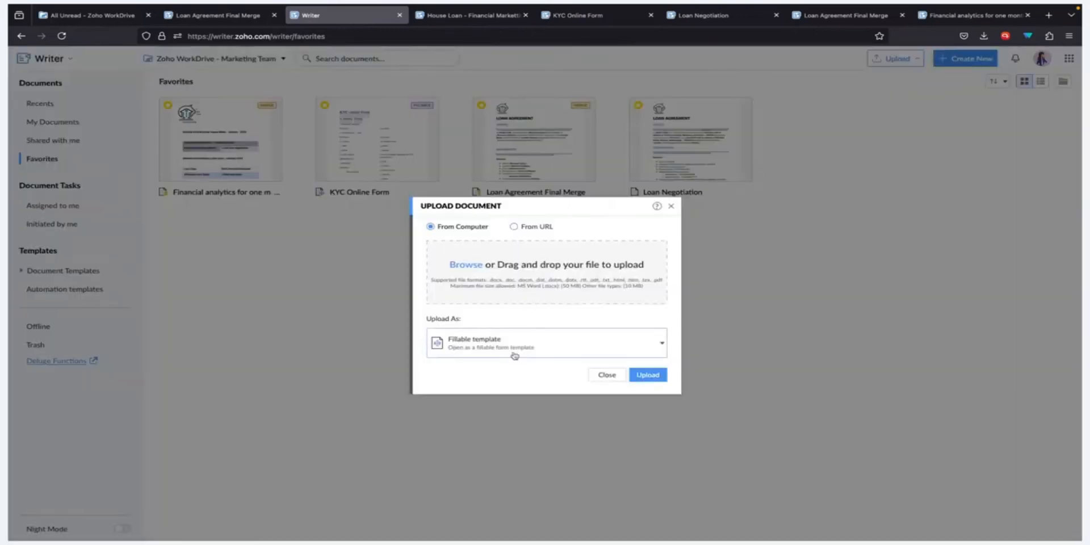
click(466, 265)
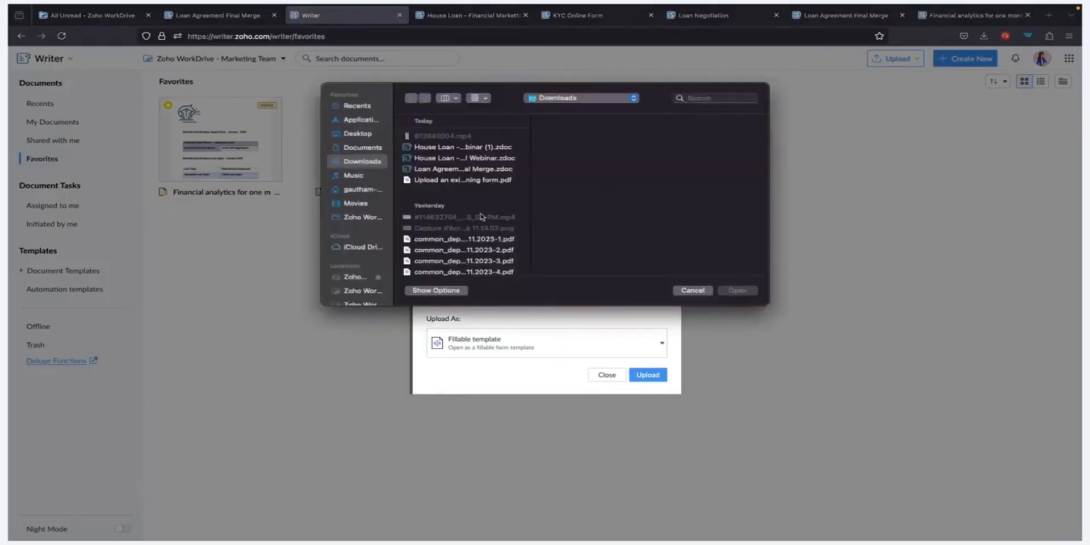
click(482, 181)
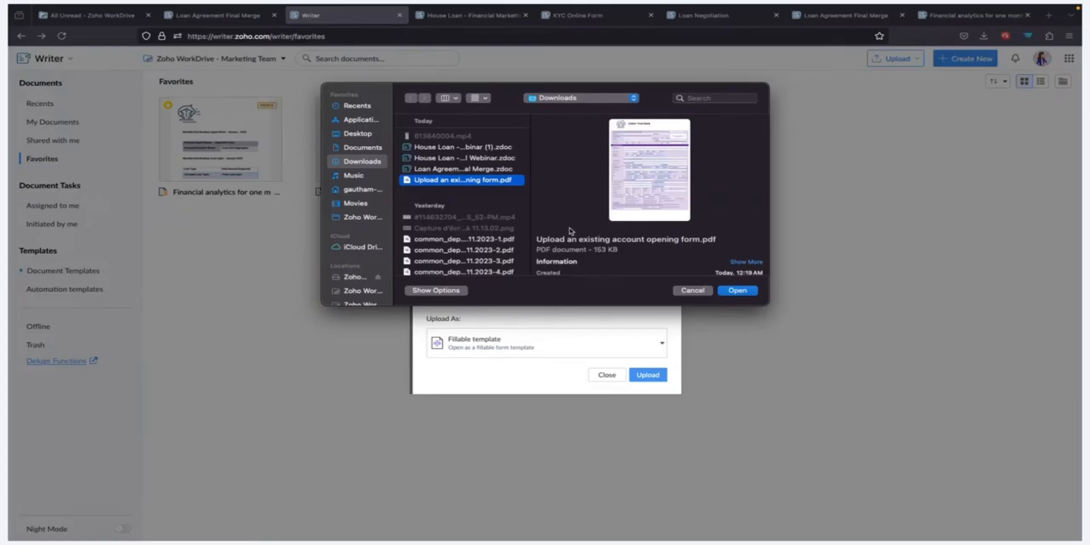
click(738, 290)
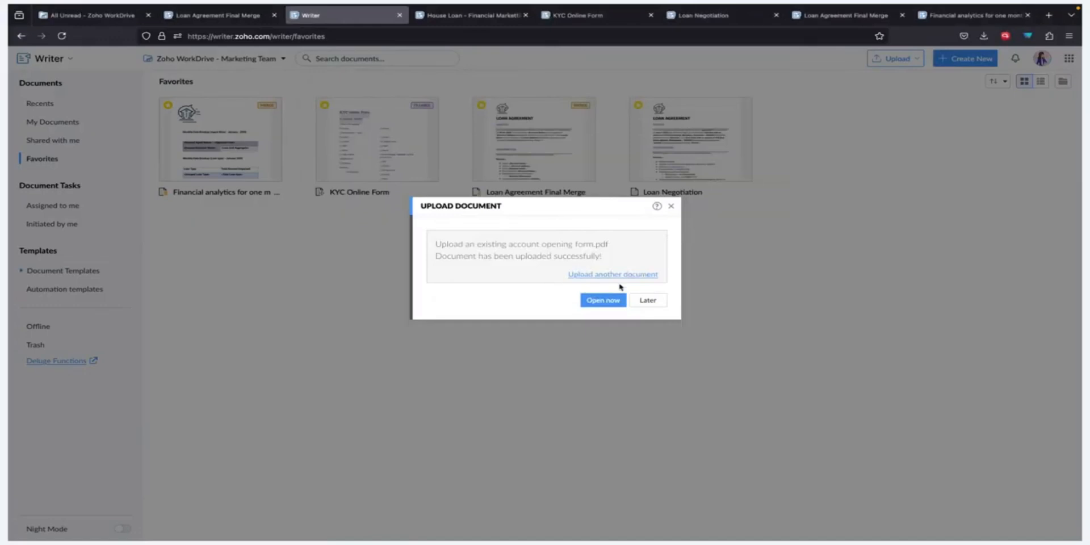
- Open the uploaded account opening form and auto-insert fillable fields across the document
click(604, 299)
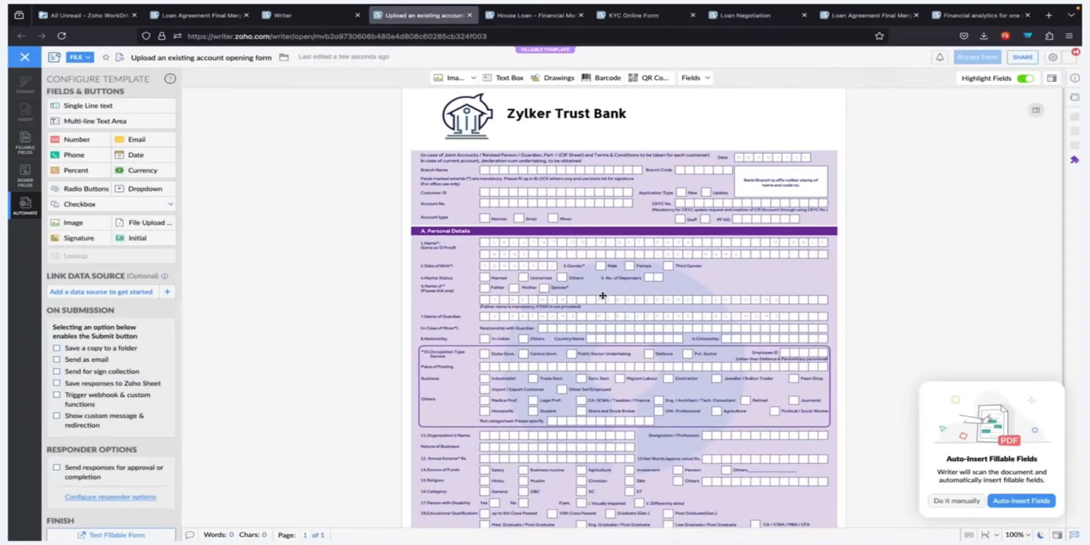
click(1032, 502)
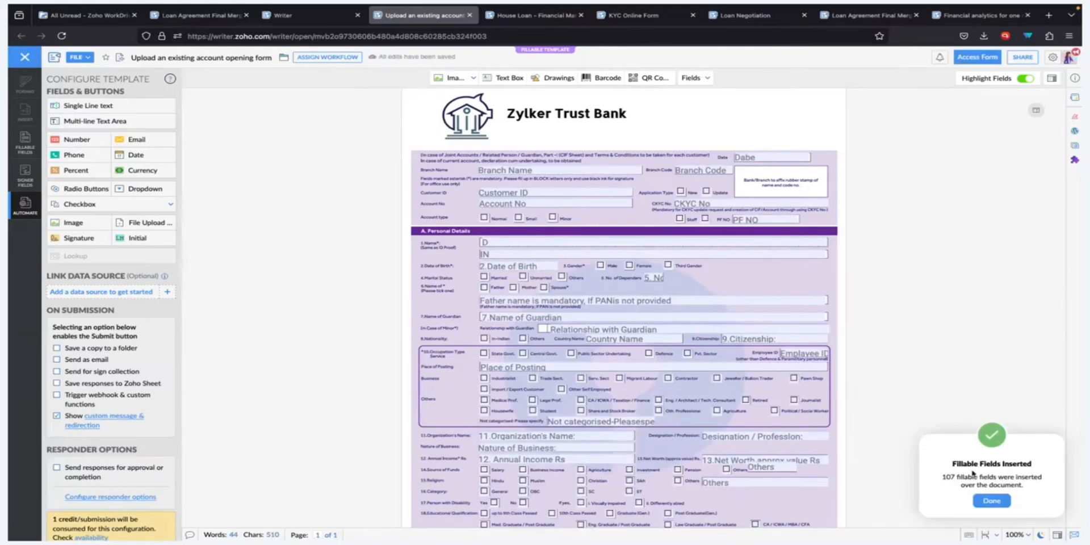
click(1002, 503)
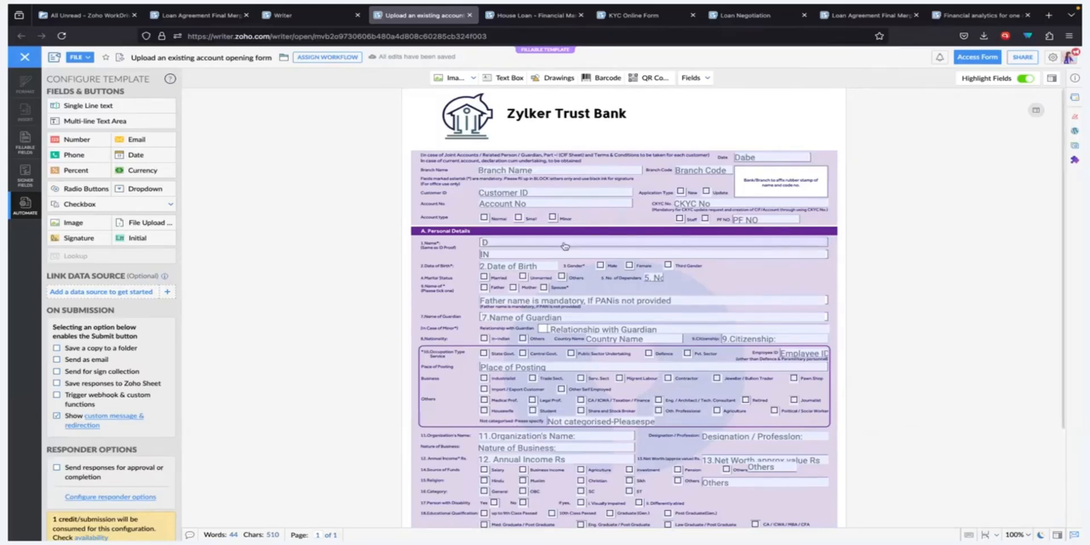
- Examine the properties of the first Name text field under Personal Details
click(502, 240)
click(972, 223)
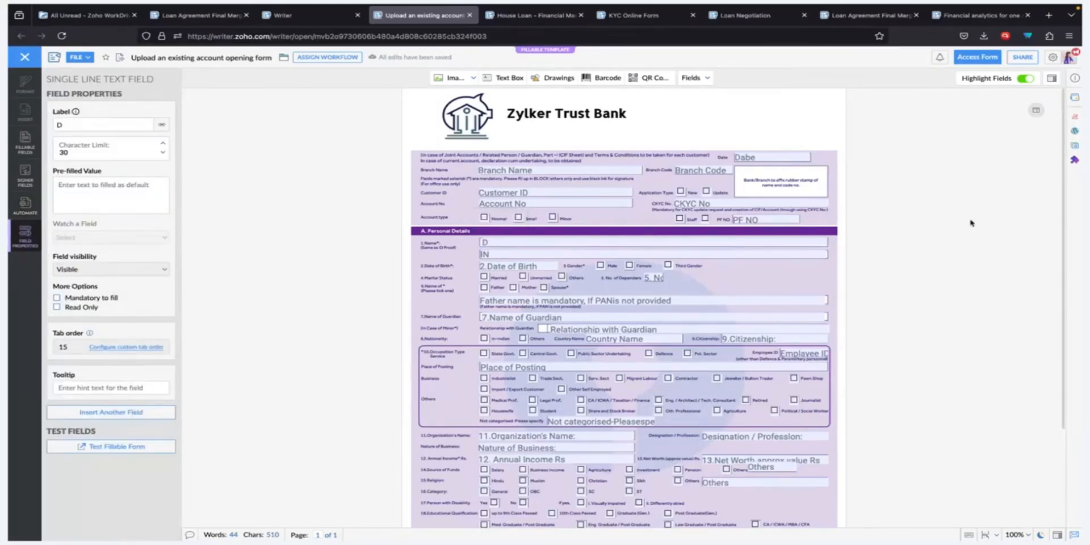